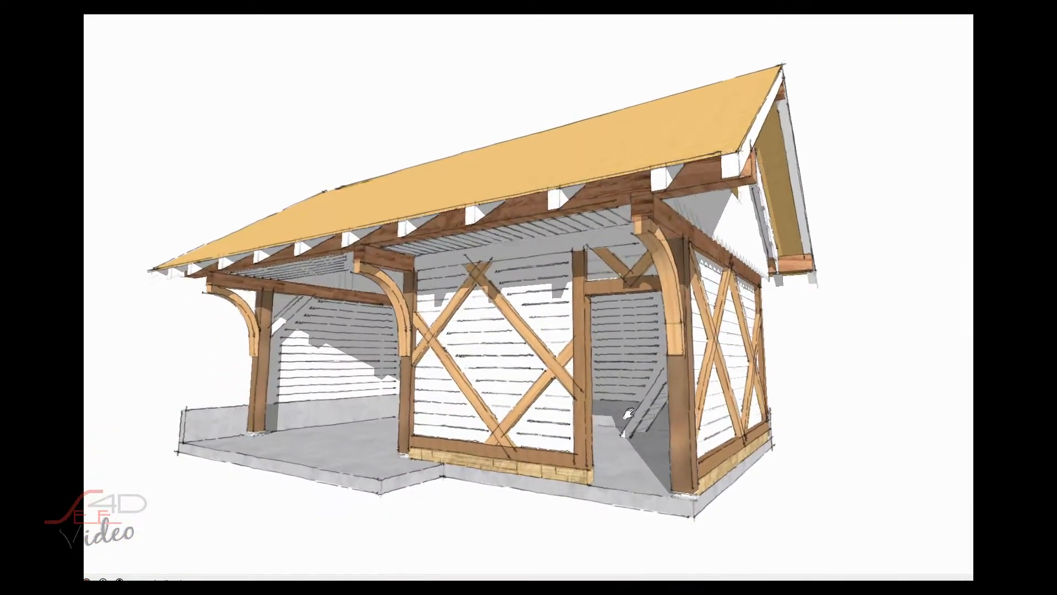
- Draw a circle on the ground in front of the shed, extrude it into a thin disc and group it
click(363, 406)
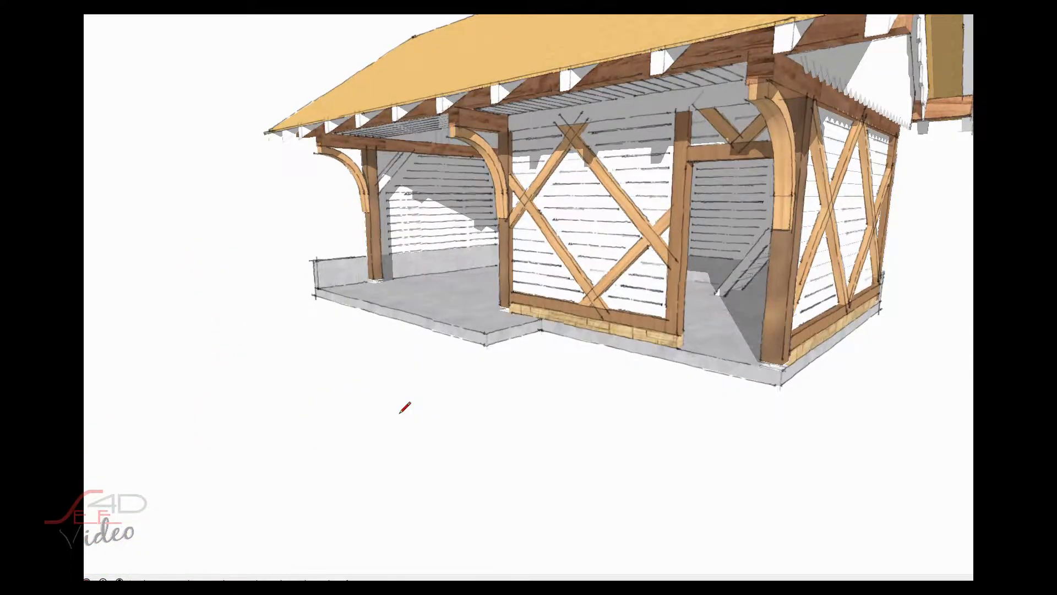
click(325, 379)
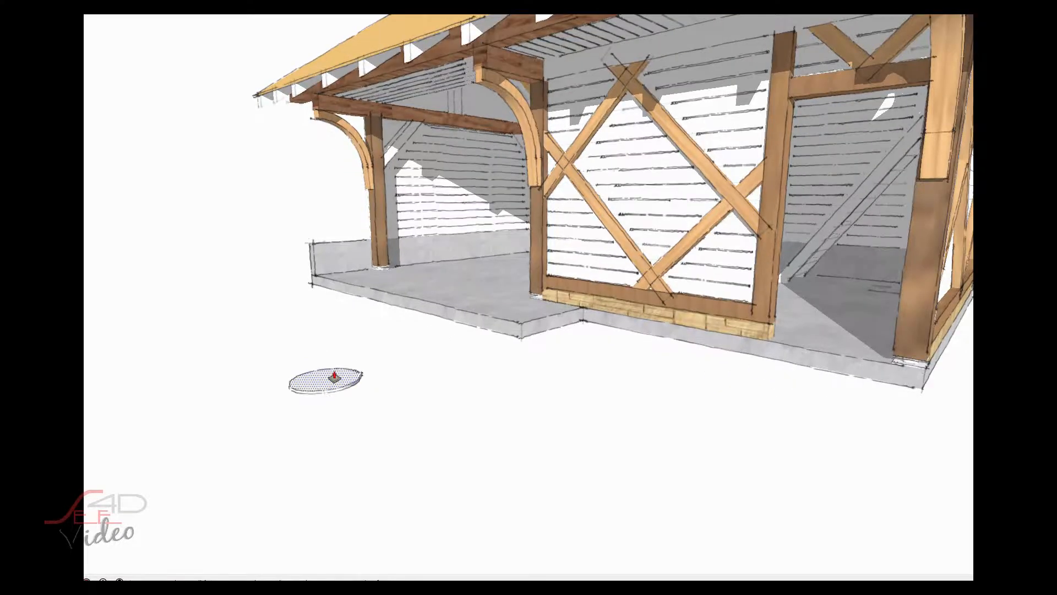
key(p)
drag(331, 380, 331, 370)
right_click(326, 382)
- Rotate the disc group so it stands upright, and open the group for editing
click(366, 262)
key(q)
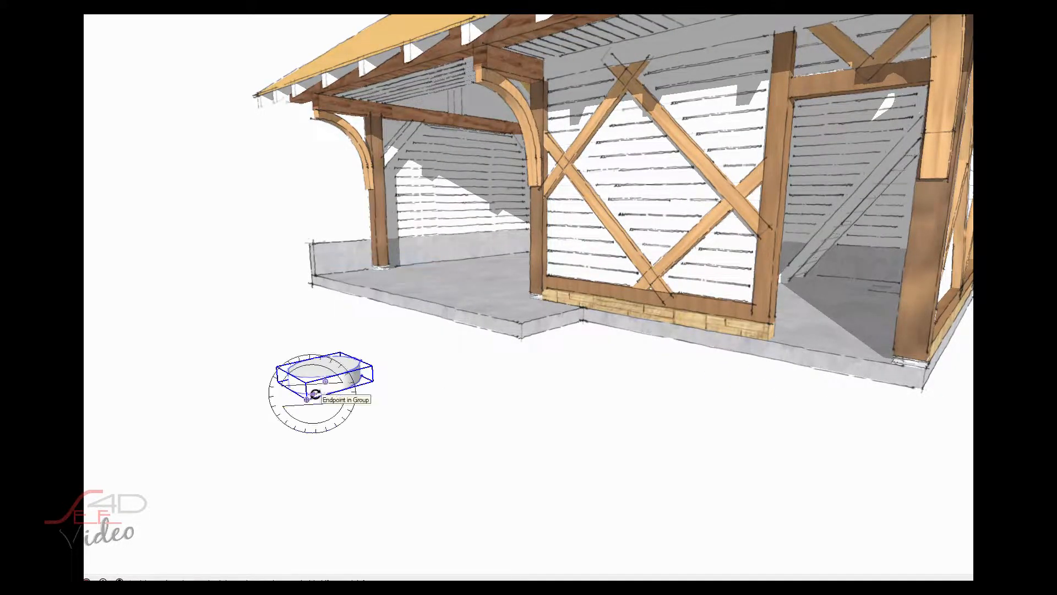
click(341, 390)
click(404, 376)
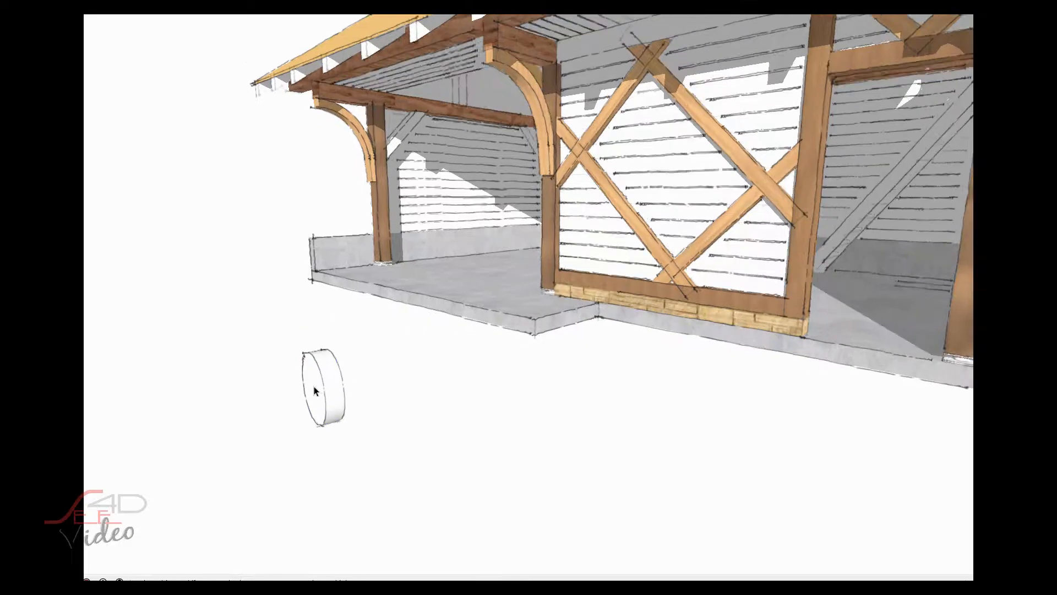
scroll(318, 397, up, 2)
double_click(326, 397)
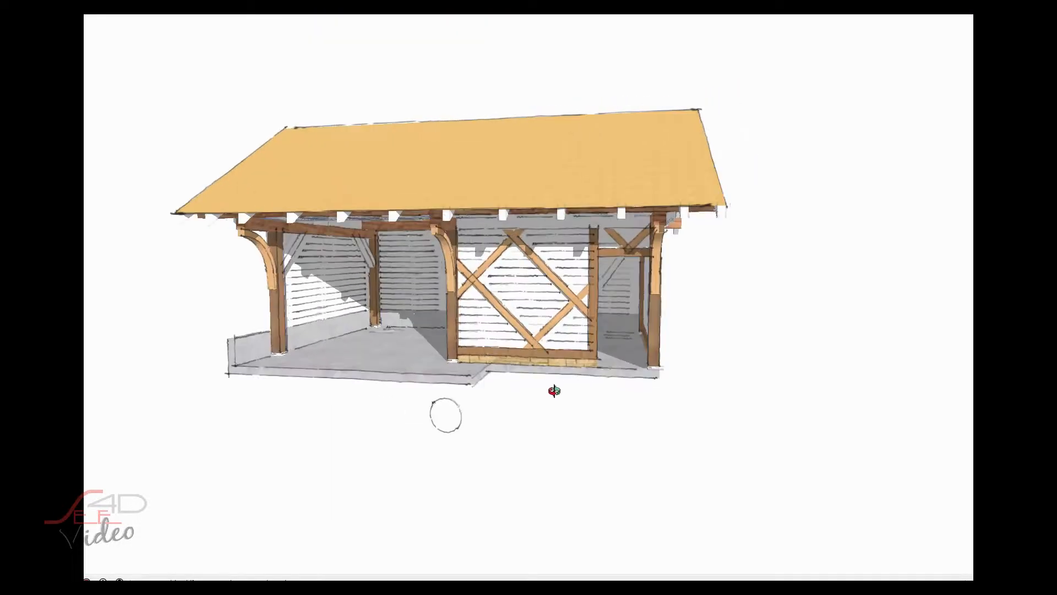
scroll(551, 402, up, 4)
- Move the disc in front of the timber post where the open porch meets the cross-braced wall
click(470, 454)
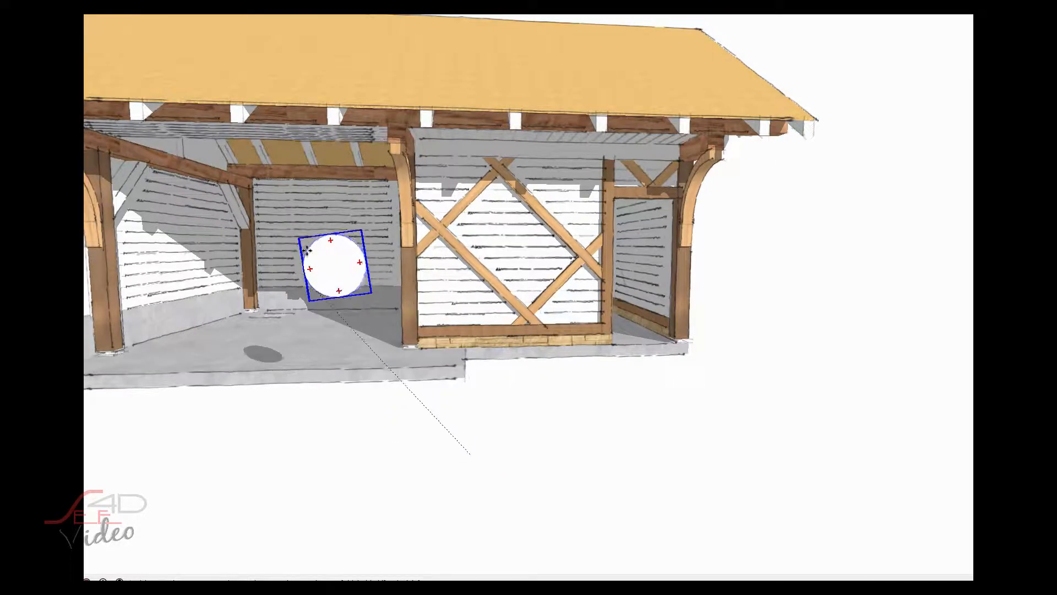
scroll(297, 245, up, 4)
scroll(272, 272, down, 1)
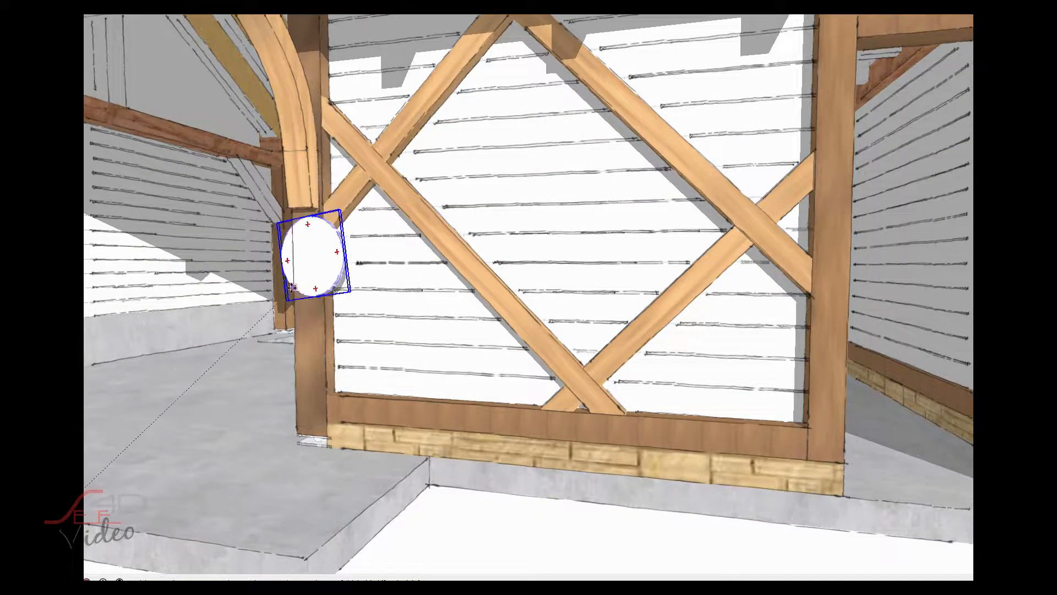
scroll(292, 287, down, 10)
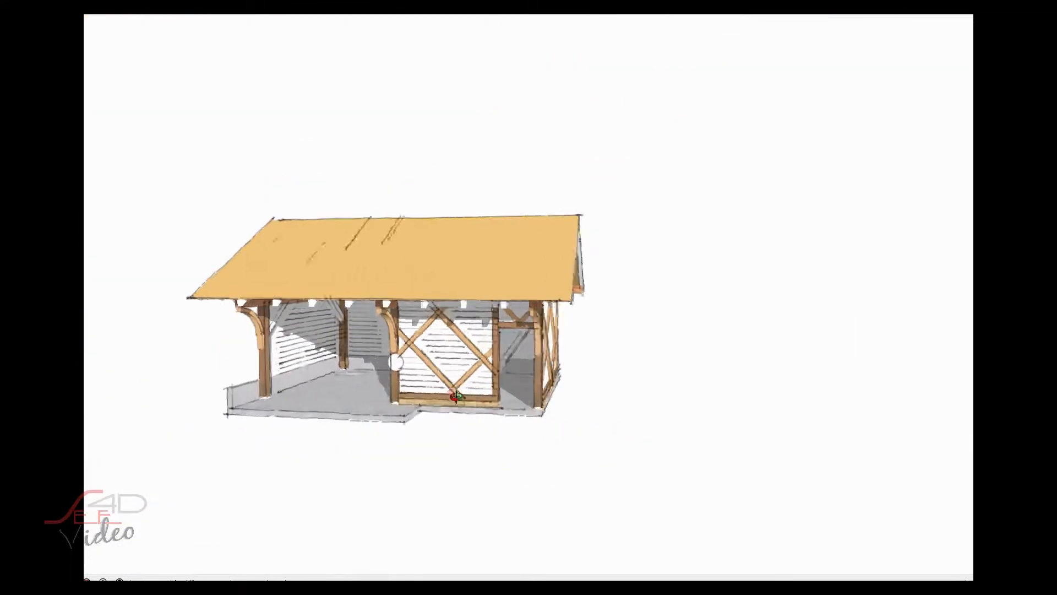
drag(457, 396, 488, 356)
scroll(400, 358, up, 4)
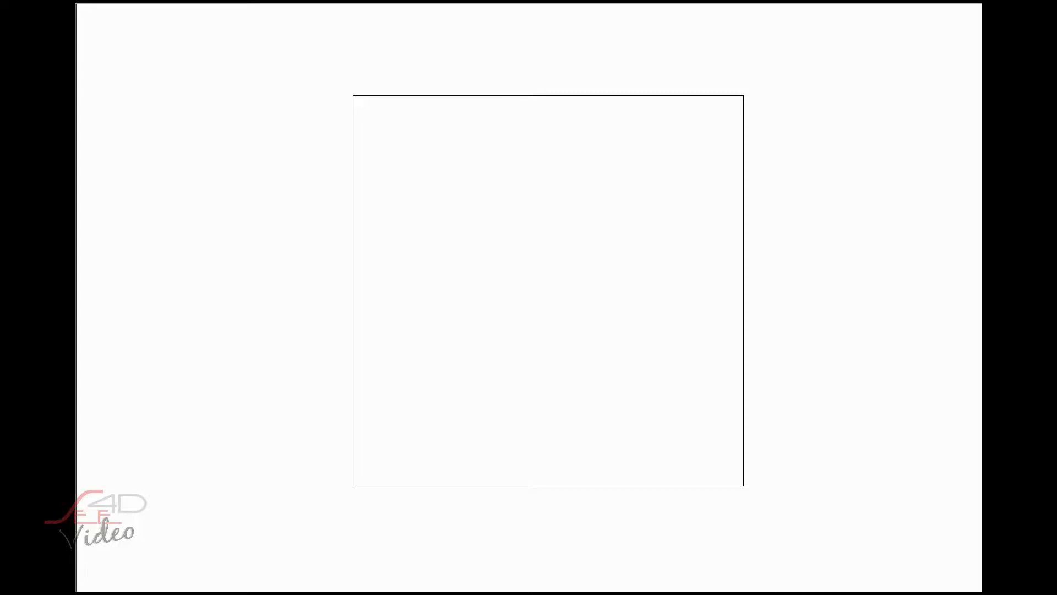
- Switch to Illustrator and create a circle 450 mm in diameter over the square
drag(70, 128, 99, 151)
click(489, 259)
text(450)
key(Tab)
text(405)
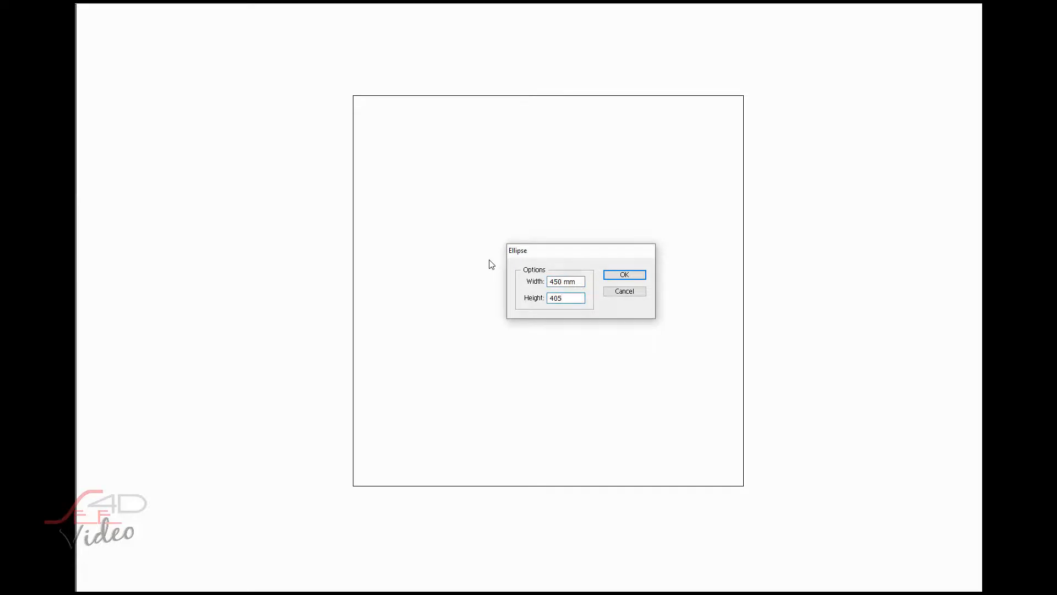
key(Return)
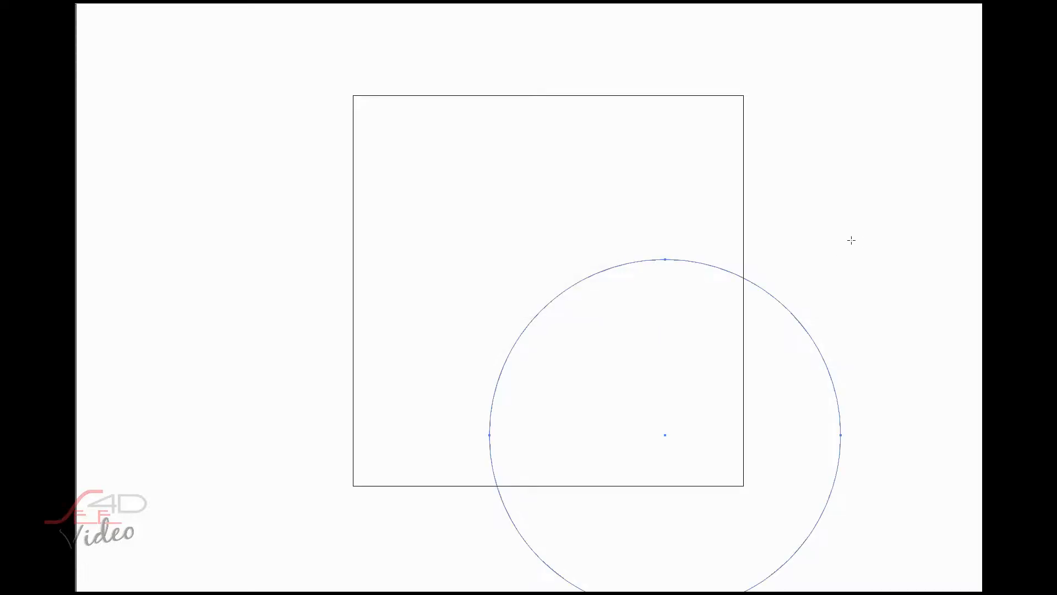
- Center the 450 mm circle horizontally and vertically within the square
drag(863, 313, 776, 357)
key(Delete)
click(827, 368)
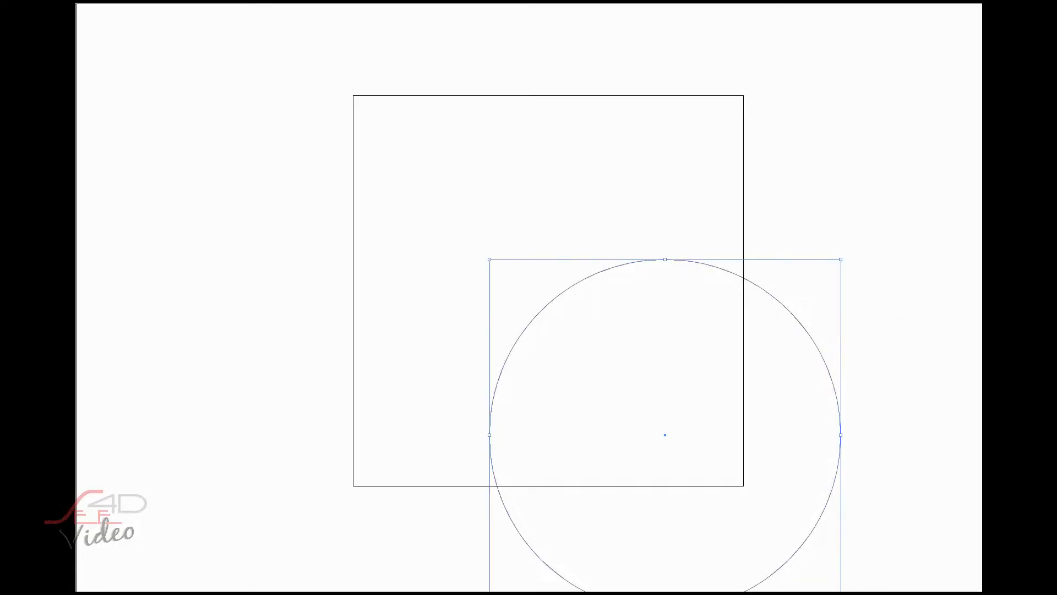
click(870, 253)
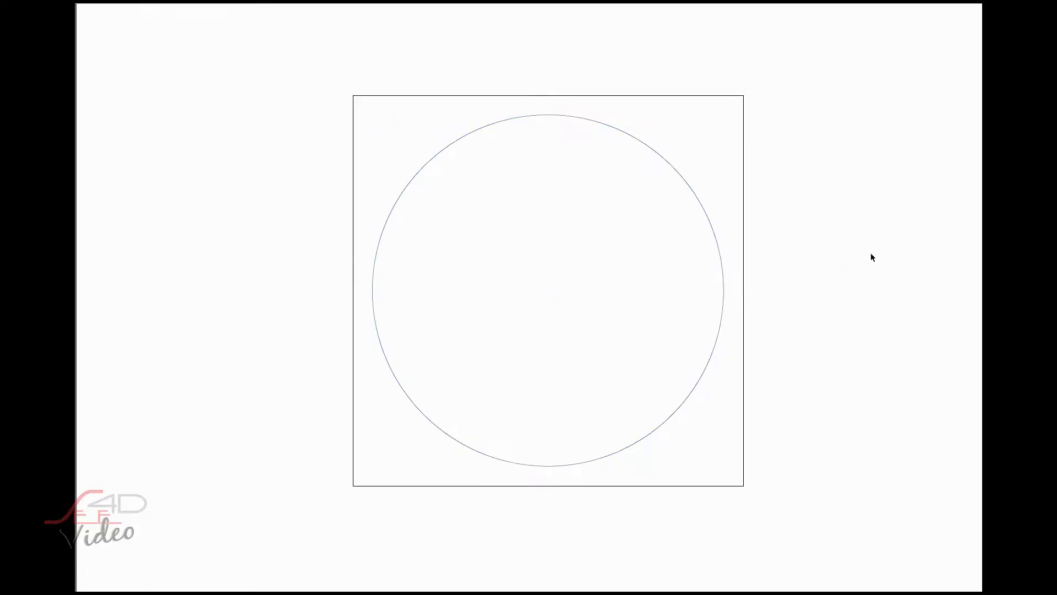
- Paste the crossed-hammers SN logo and center it inside the circle
key(ctrl+v)
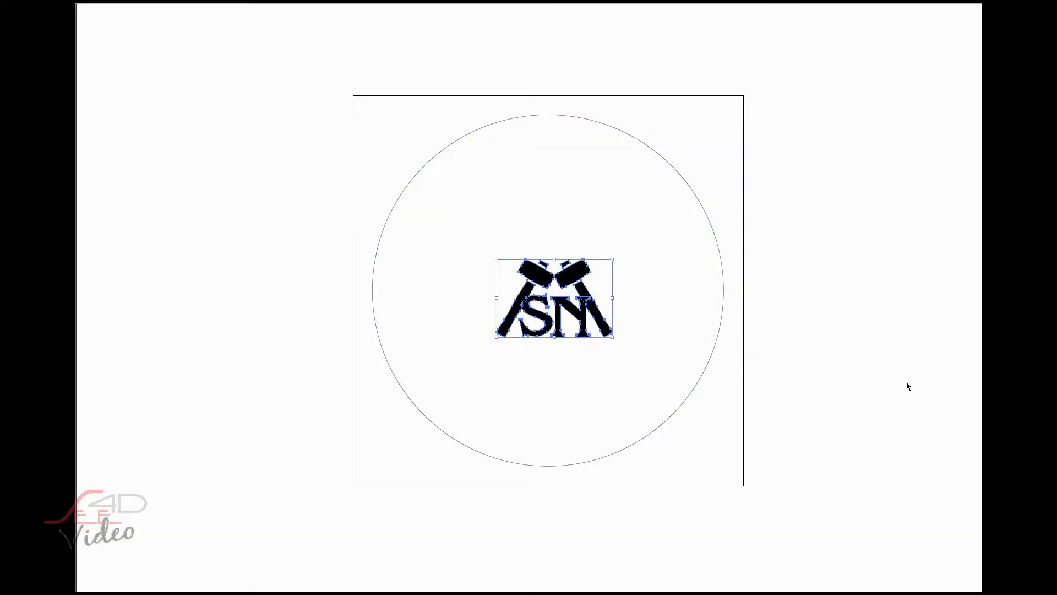
click(884, 240)
click(554, 269)
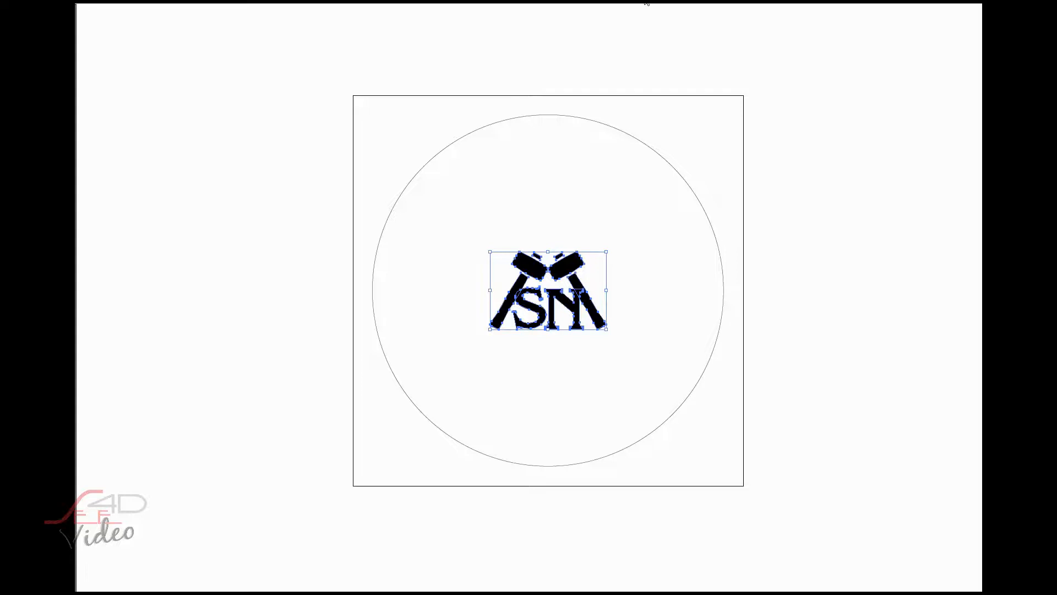
- Enlarge the logo proportionally to about 320 mm wide and center it in the circle again
key(Return)
click(742, 239)
click(675, 208)
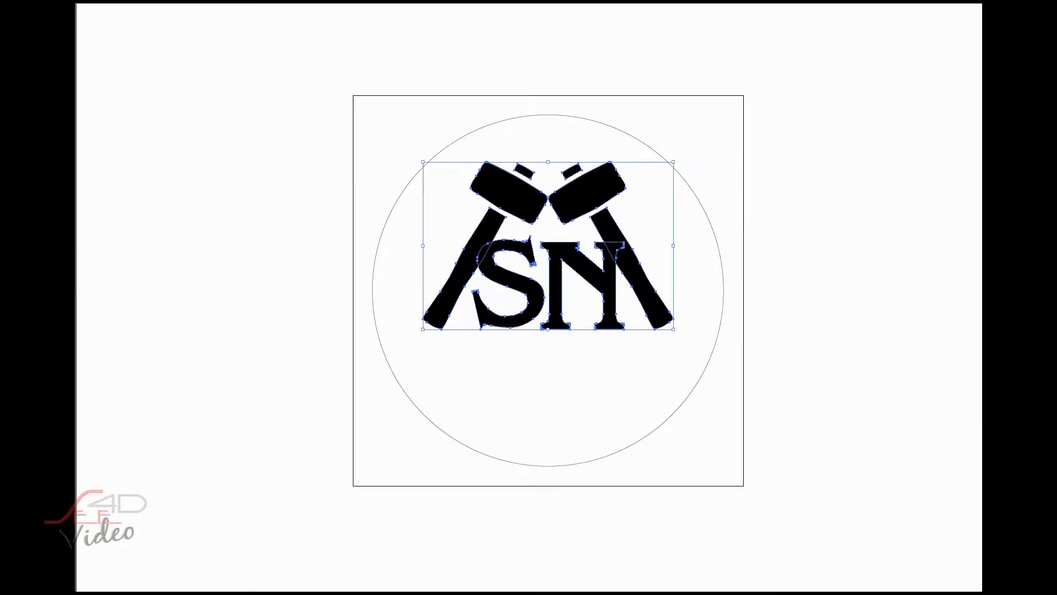
click(794, 319)
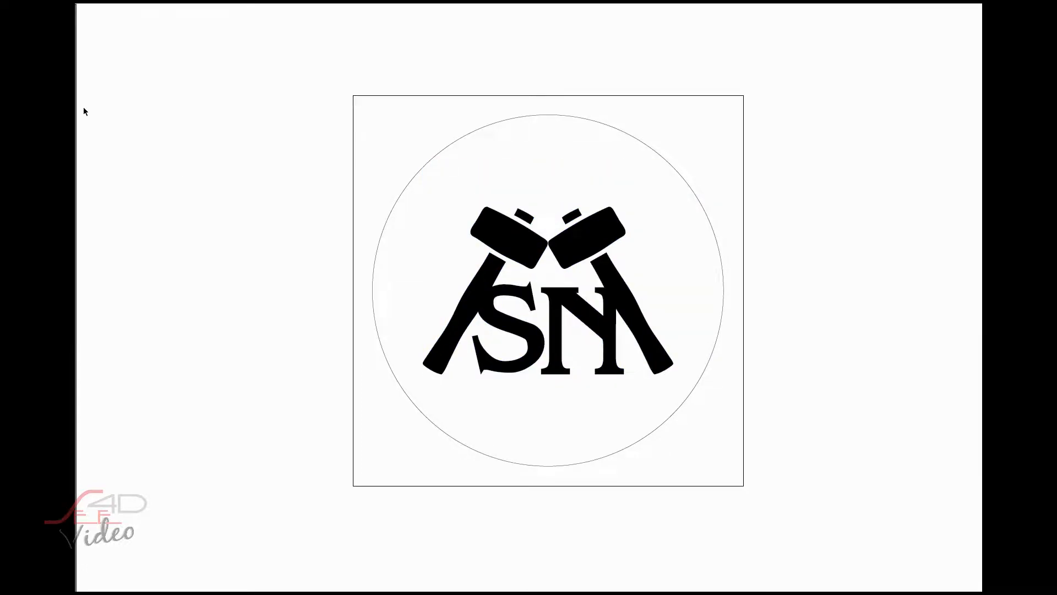
- Create a 12 mm wide and 12 mm high circle above the hammers and fill it black
drag(68, 125, 98, 149)
click(549, 156)
text(12)
key(Tab)
text(12)
key(Return)
click(116, 0)
click(80, 9)
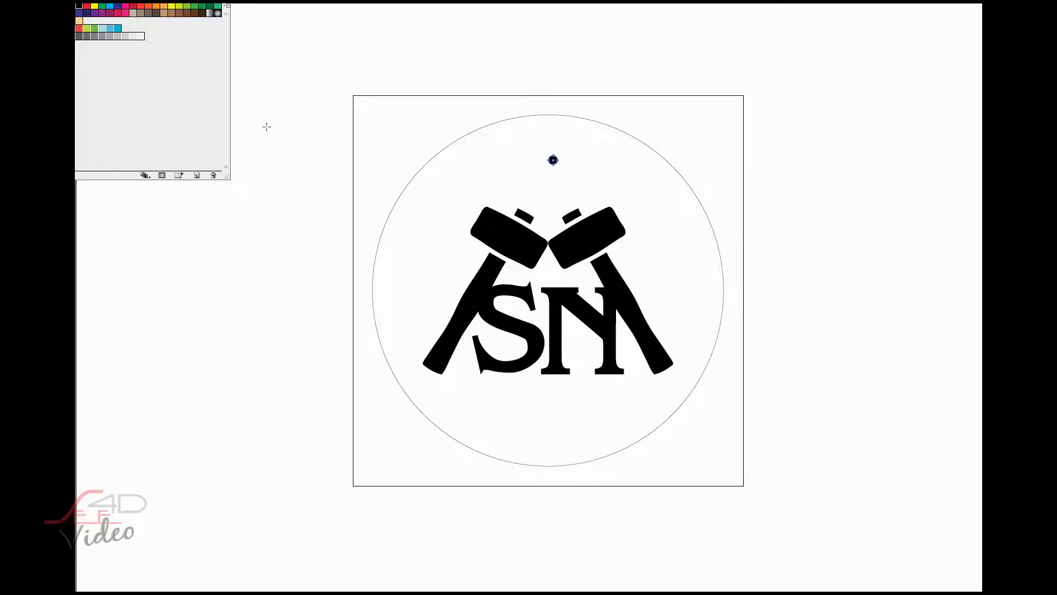
click(298, 176)
click(62, 13)
- Align the small black dot with the vertical centerline of the large circle
drag(579, 171, 546, 152)
key(ctrl+z)
click(830, 217)
click(554, 160)
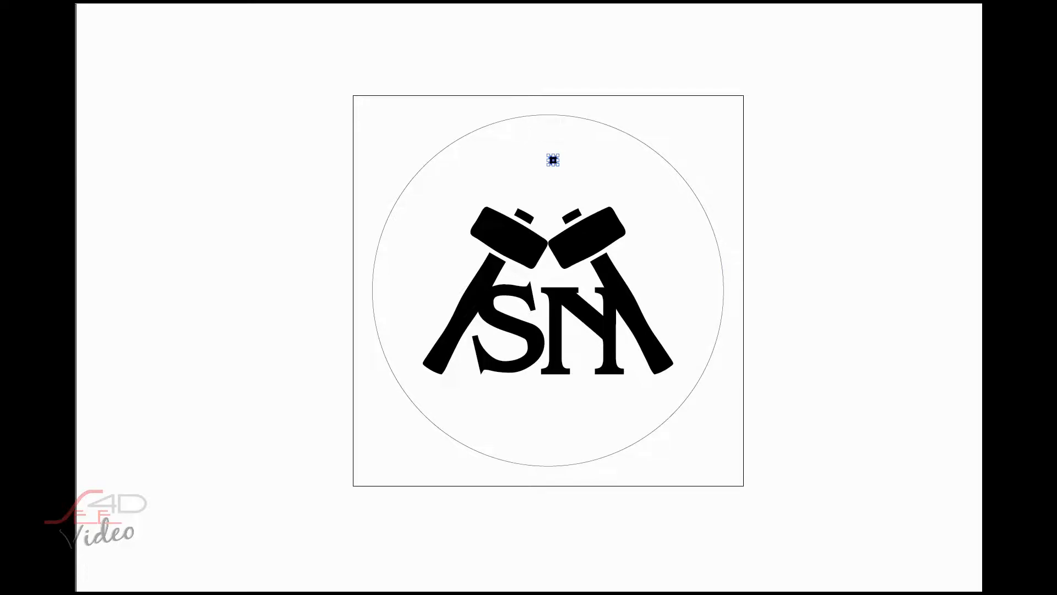
key(Left)
click(549, 160)
drag(549, 160, 552, 157)
- Move the black dot up to just inside the large circle's upper edge, centered horizontally
scroll(575, 155, up, 2)
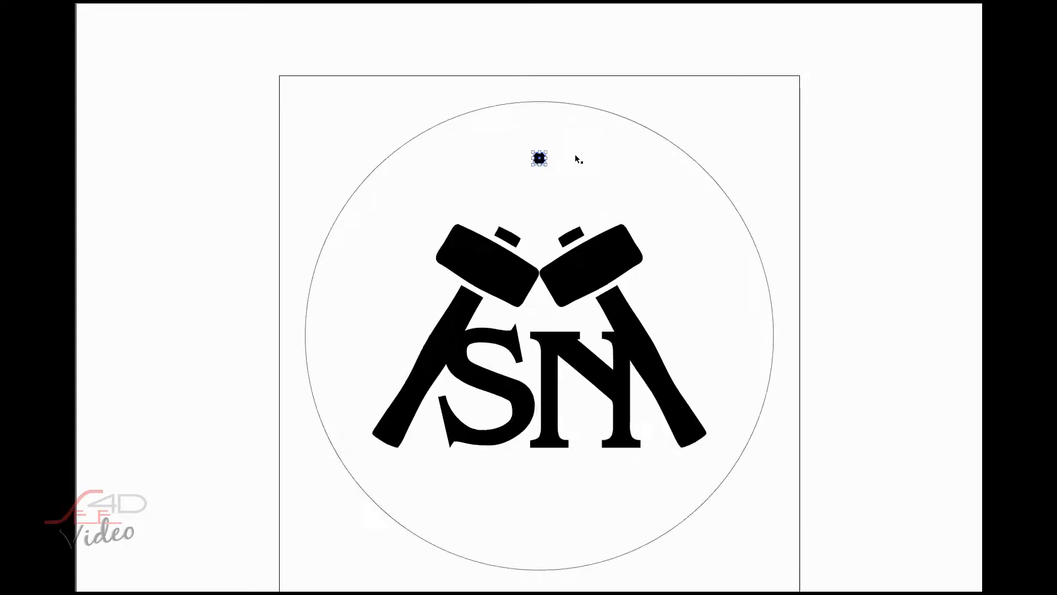
drag(518, 94, 514, 98)
click(522, 110)
click(549, 109)
click(518, 102)
key(Right)
click(521, 134)
click(523, 104)
- Show the rulers and place their zero point on the lower-left corner of the square
right_click(177, 90)
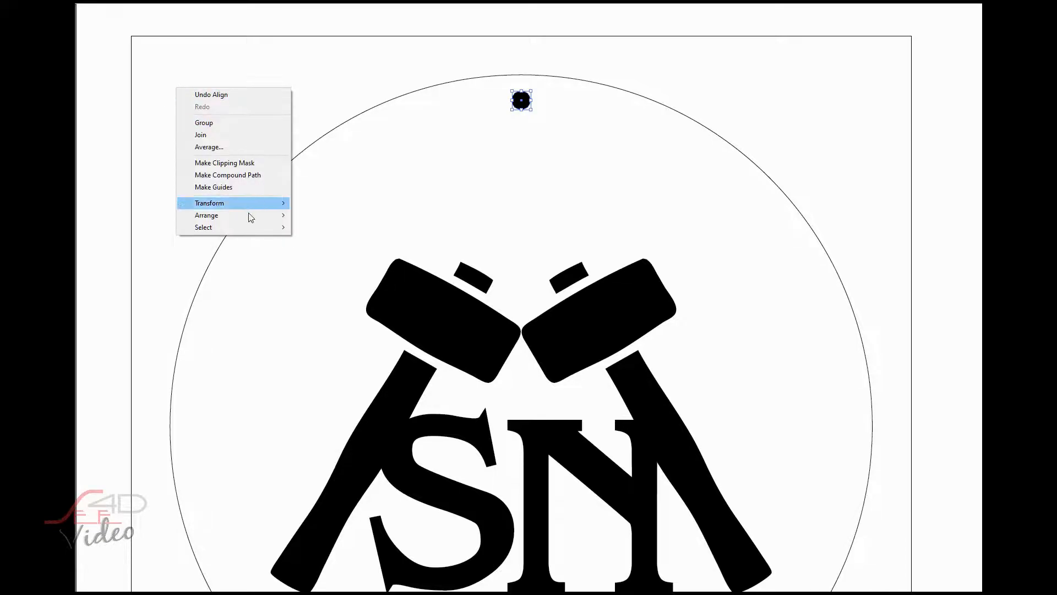
click(339, 90)
click(339, 90)
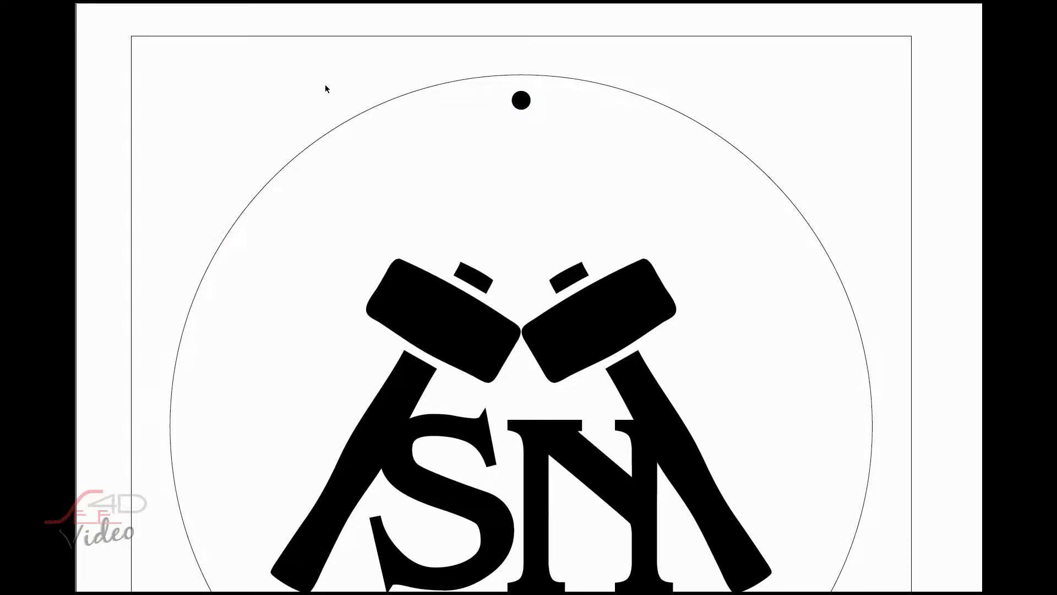
right_click(325, 87)
click(361, 147)
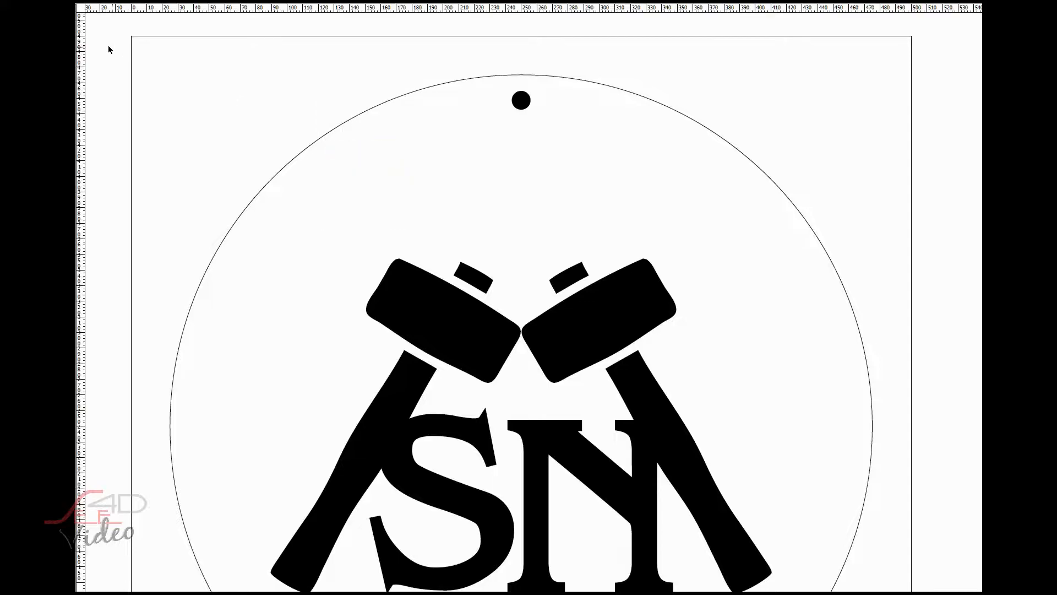
drag(84, 14, 131, 36)
click(520, 100)
scroll(602, 215, down, 7)
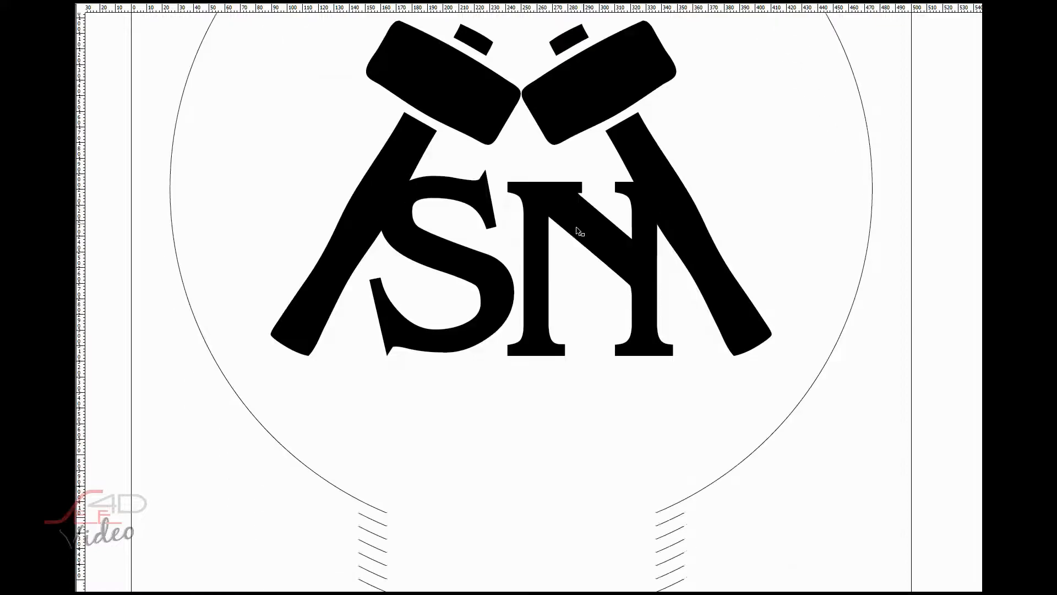
drag(80, 12, 131, 419)
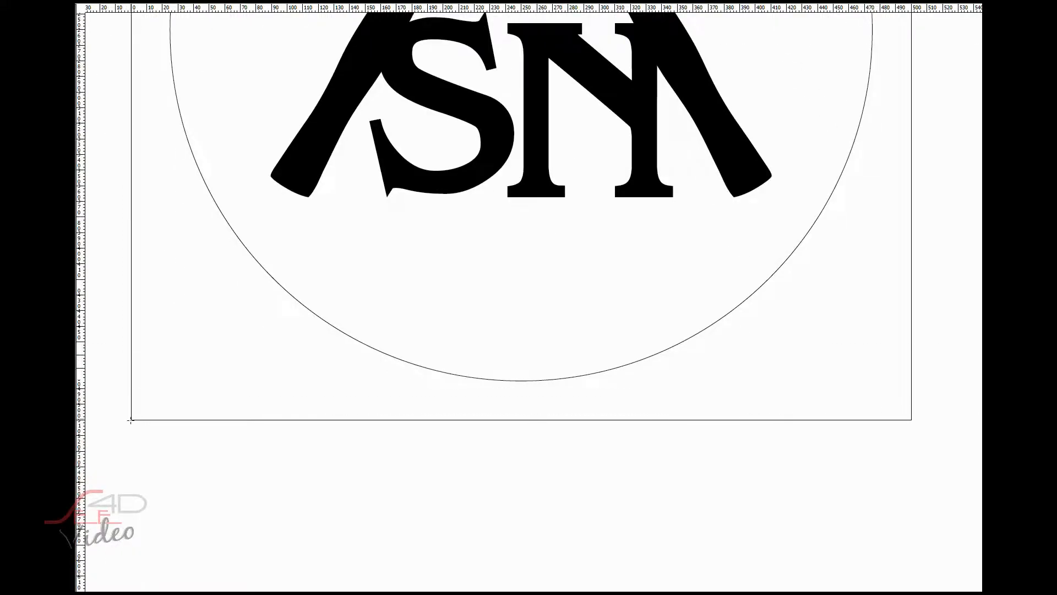
- Duplicate the black dot and place the copy on the vertical centerline, about 40 mm above the square's lower edge
scroll(492, 330, up, 3)
scroll(494, 330, up, 5)
click(554, 173)
click(522, 150)
key(ctrl+c)
key(ctrl+v)
scroll(547, 190, down, 1)
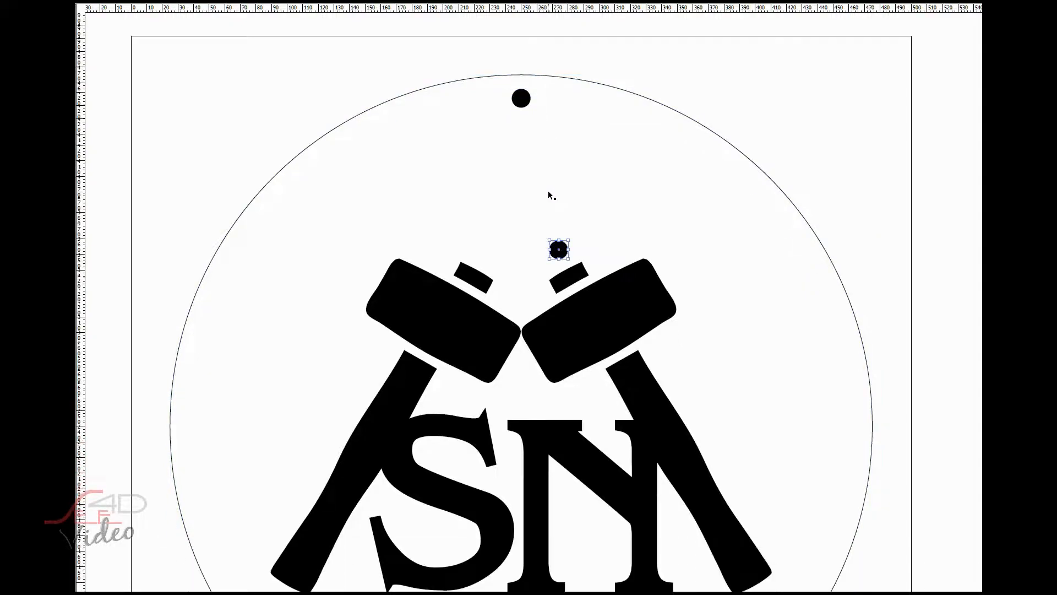
scroll(547, 190, down, 3)
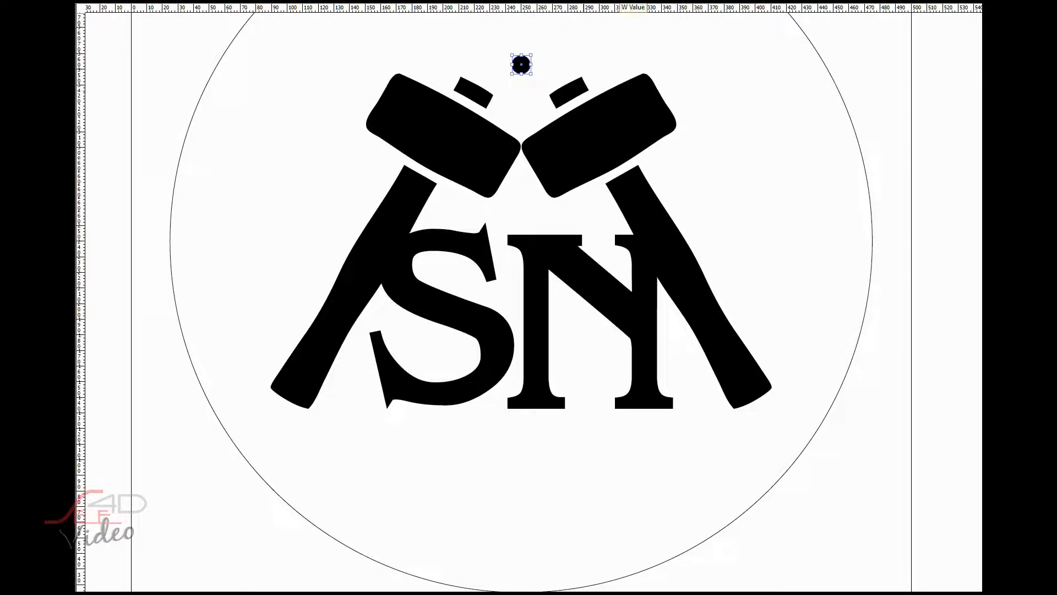
key(Return)
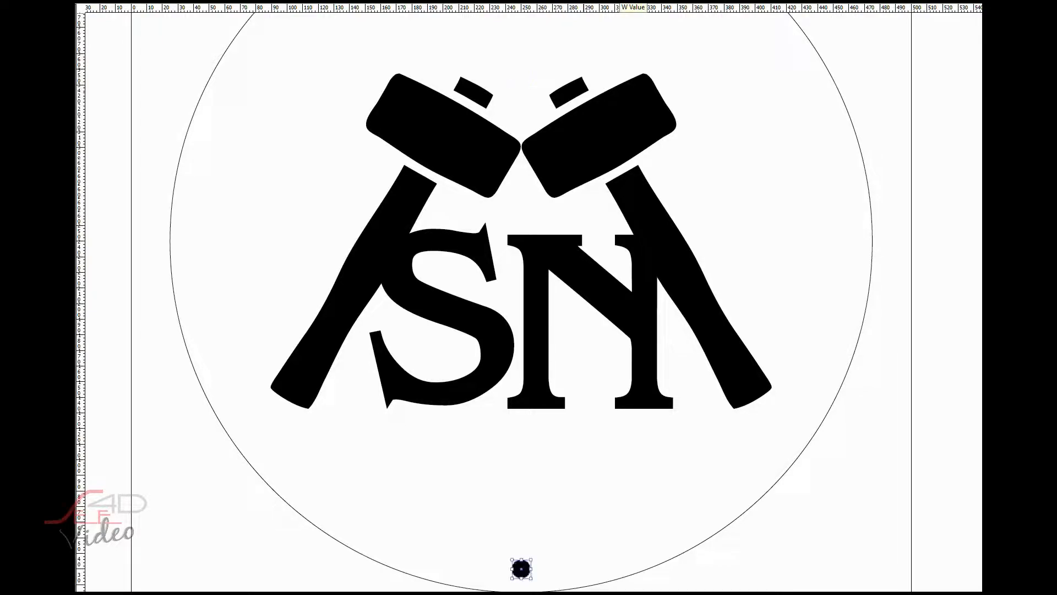
- Group the upper and lower black dots
scroll(607, 338, down, 2)
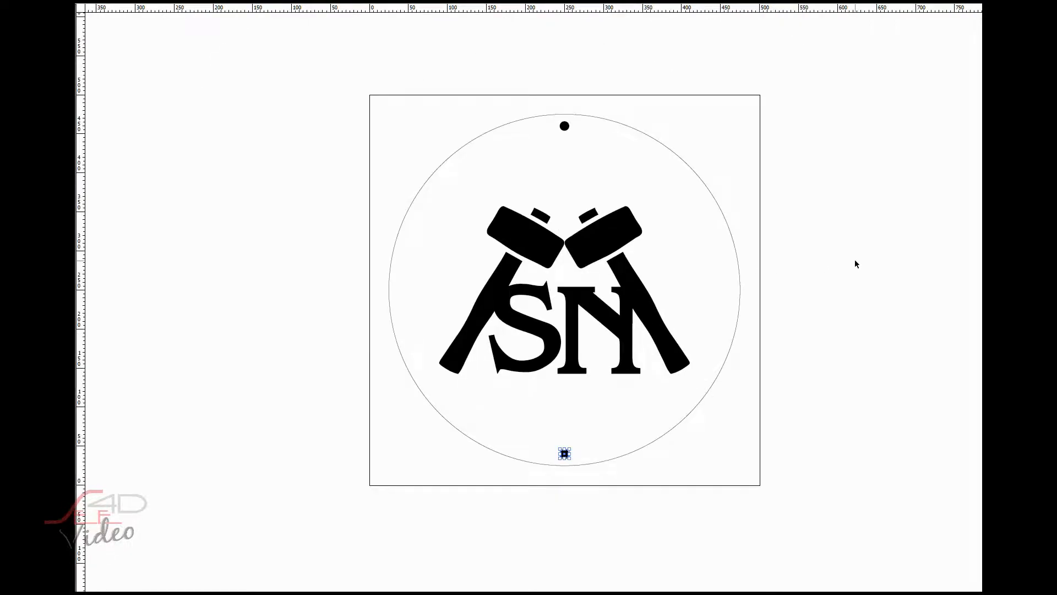
click(564, 126)
shift+click(566, 458)
right_click(565, 457)
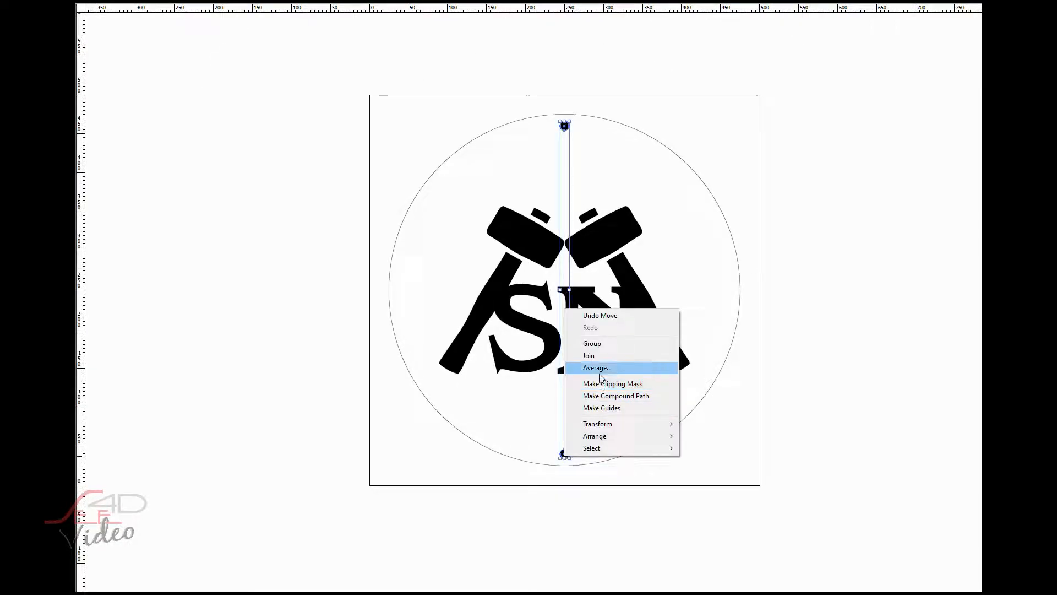
click(598, 345)
- Paste a copy of the dot pair in place and rotate it 45° clockwise
key(r)
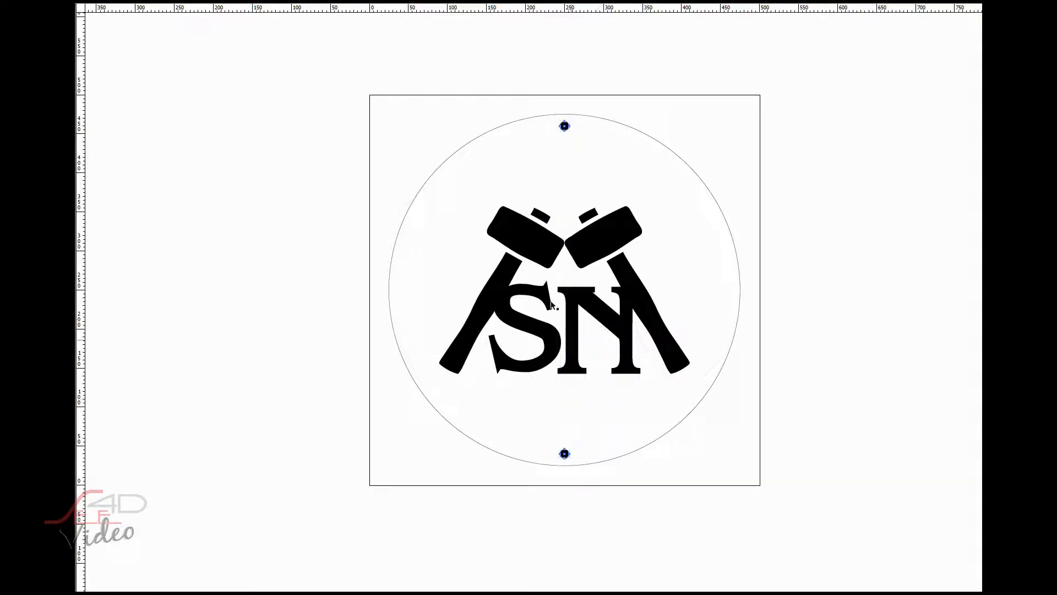
click(92, 4)
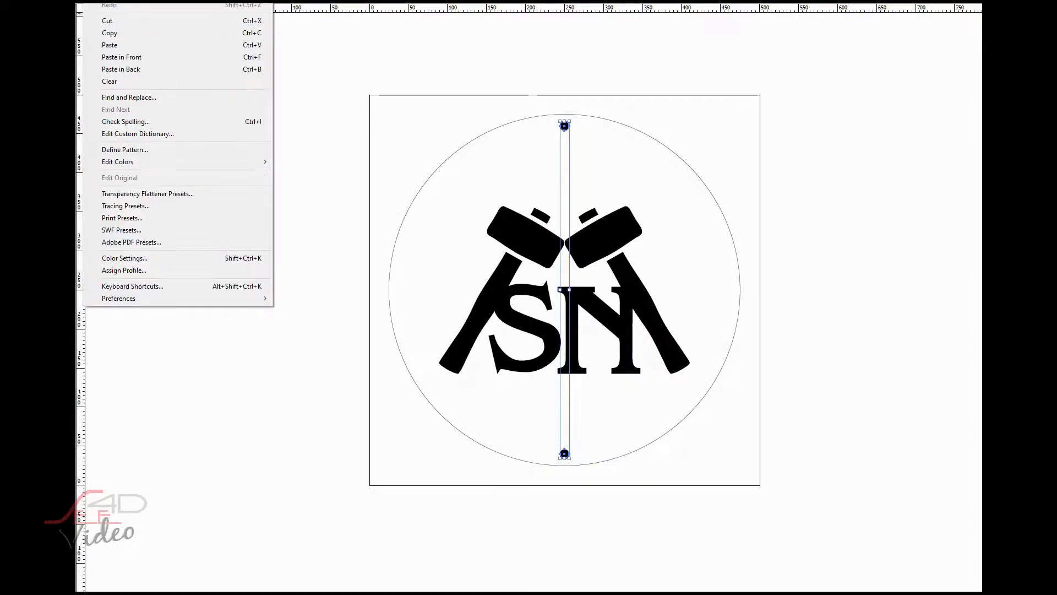
click(110, 59)
drag(571, 118, 644, 146)
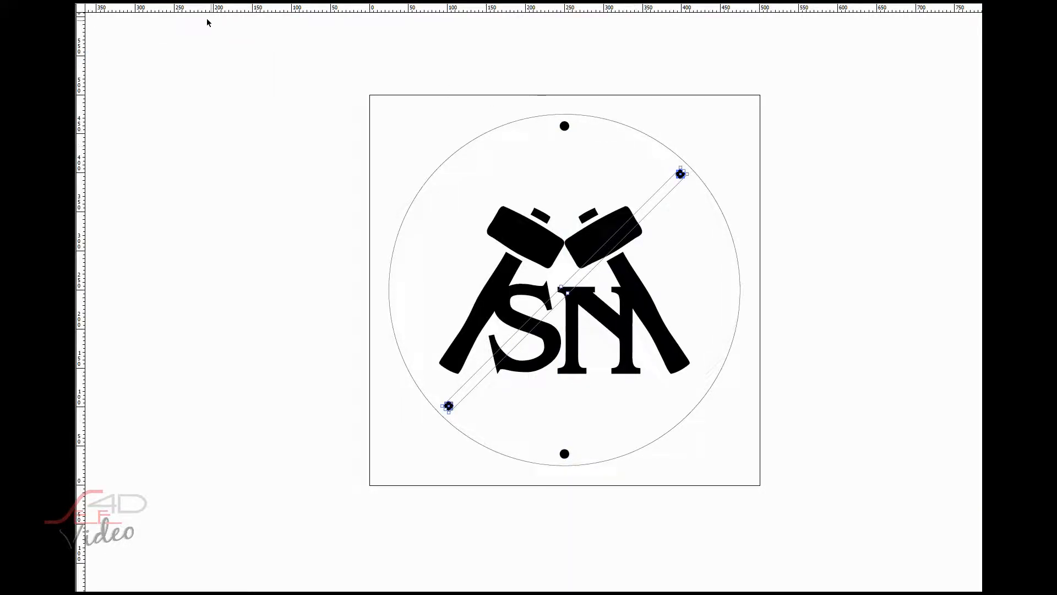
- Paste two more copies of the dot pair in place, one rotated 45° counterclockwise and the other 90°
click(113, 56)
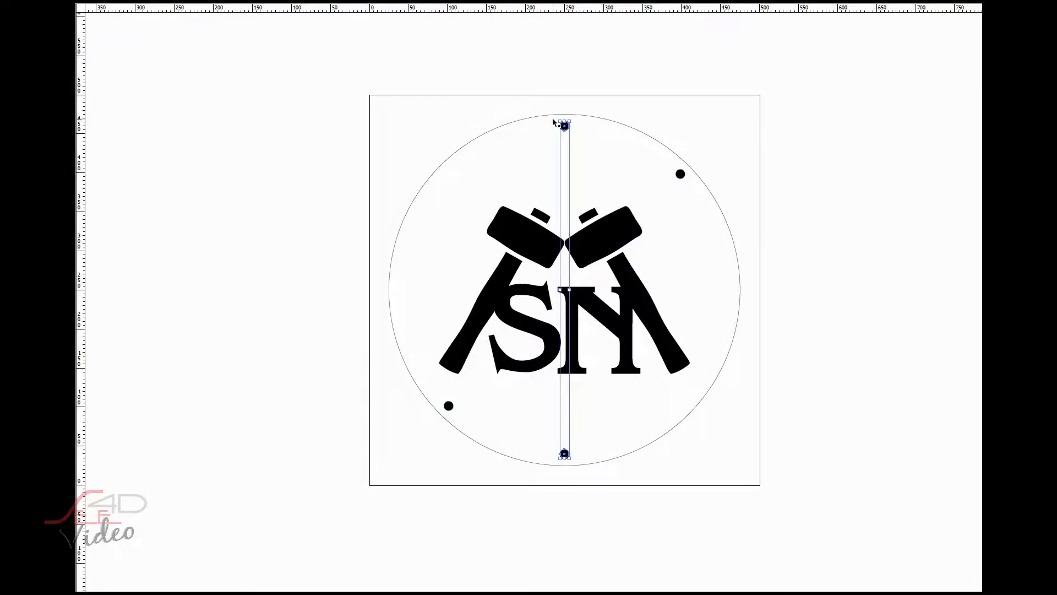
drag(557, 118, 480, 141)
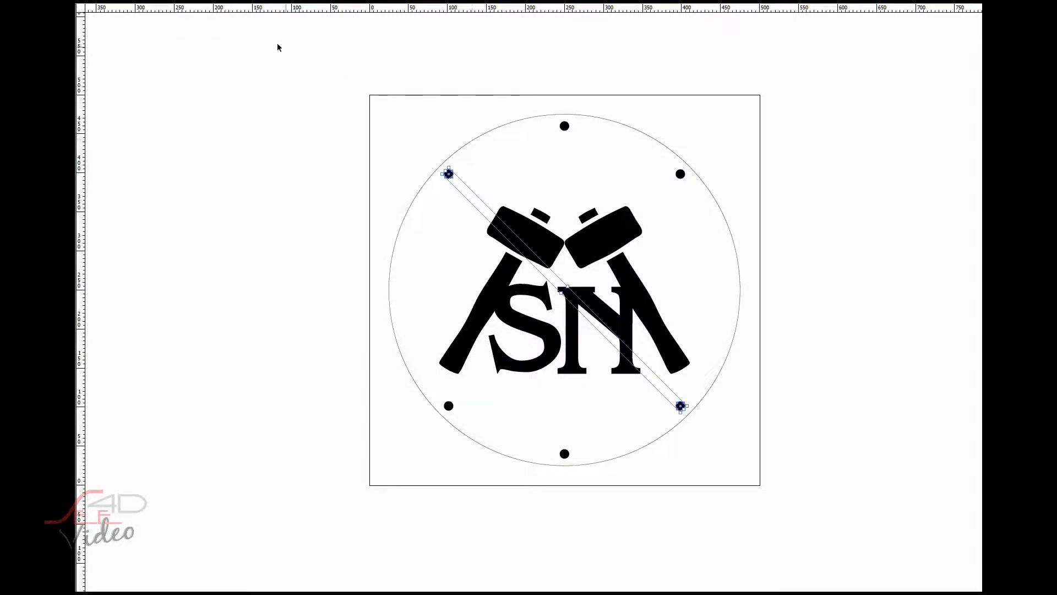
click(113, 55)
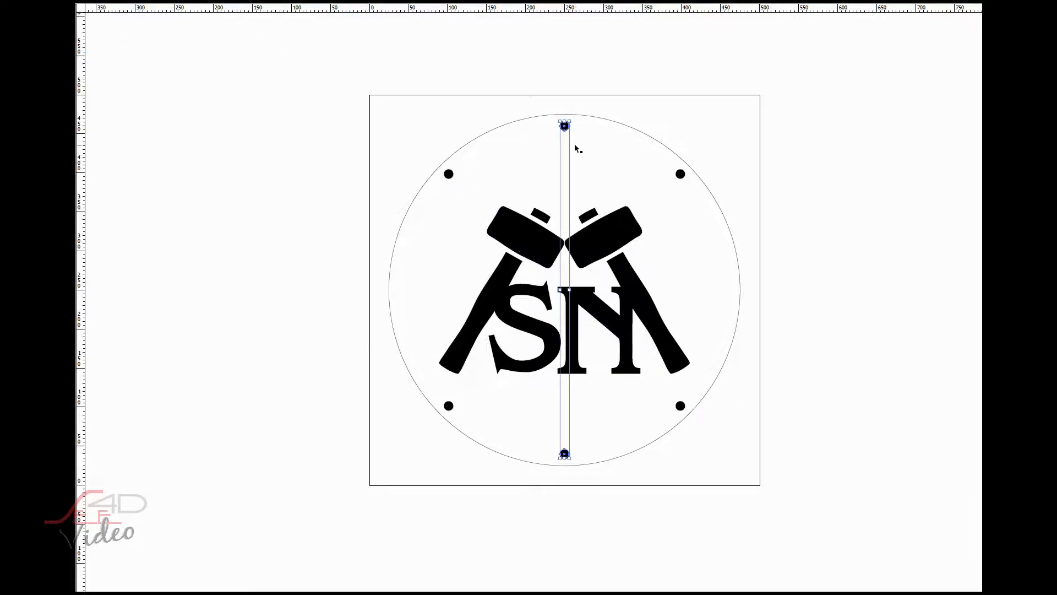
drag(557, 117, 427, 269)
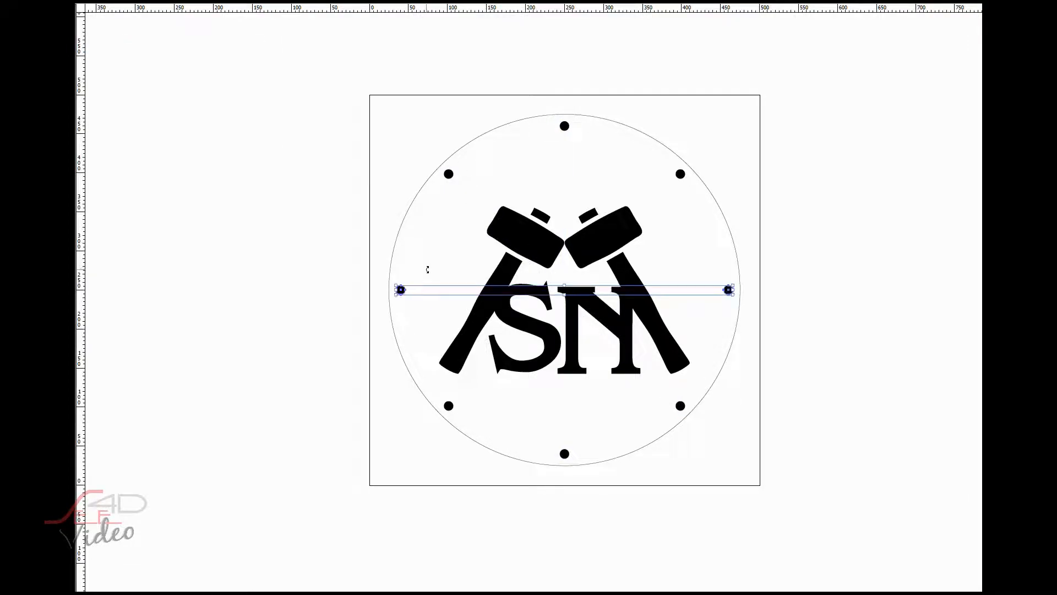
click(872, 331)
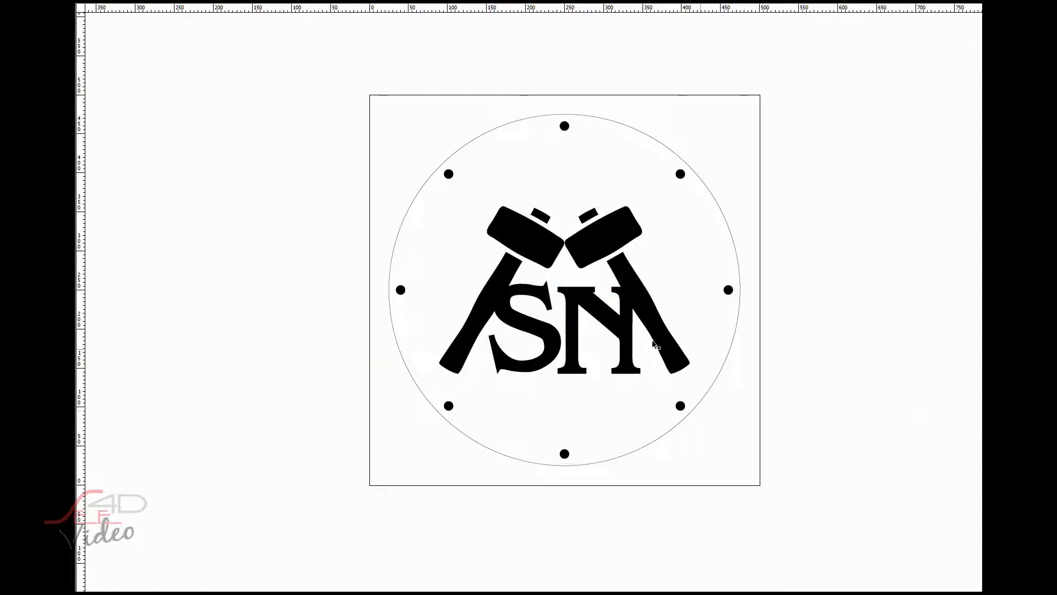
- Start a text note outside the square, near its upper corner, reading "Draw vector image"
scroll(631, 347, up, 1)
scroll(631, 348, down, 1)
drag(805, 341, 664, 349)
click(65, 102)
click(578, 143)
click(404, 2)
click(386, 127)
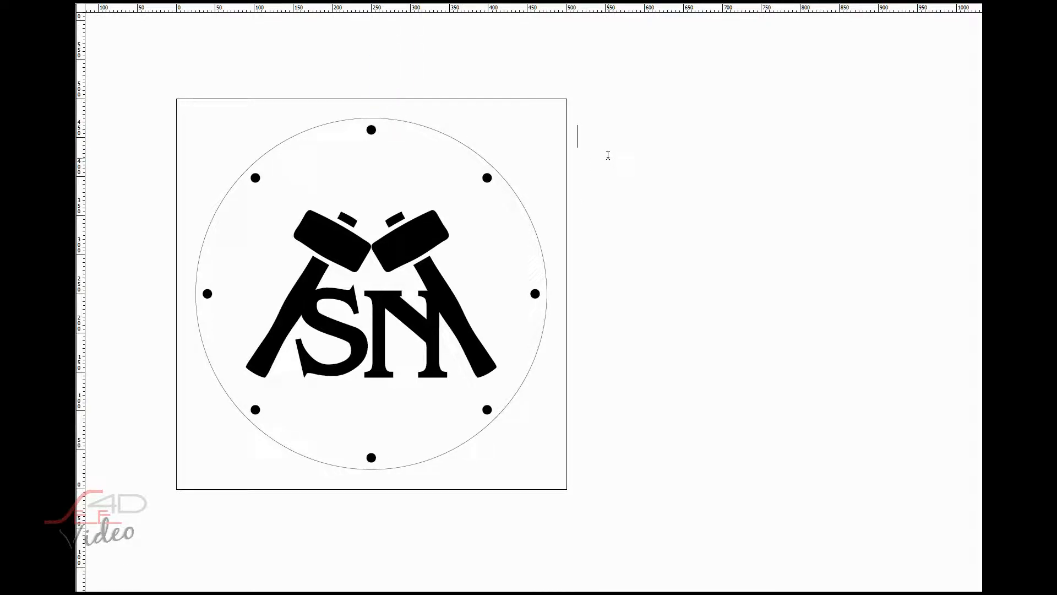
text(Draw vector image)
- Add a second line to the note reading "Export to DXF"
key(Return)
text(Export)
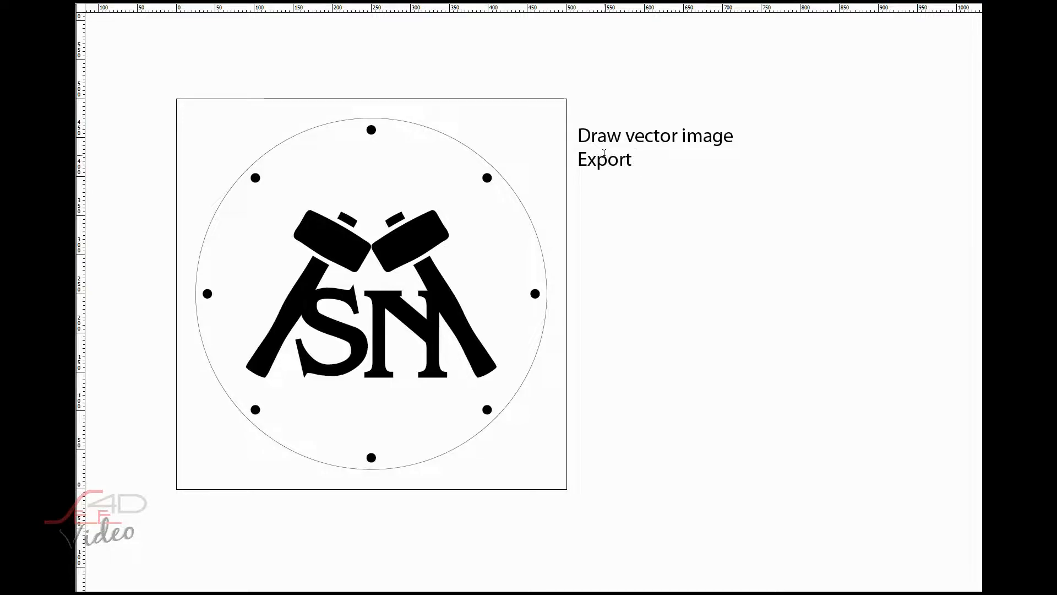
text( to DXF)
- Insert the line "Convert font to outlines!" between "Draw vector image" and "Export to DXF" in the note
click(760, 143)
key(Return)
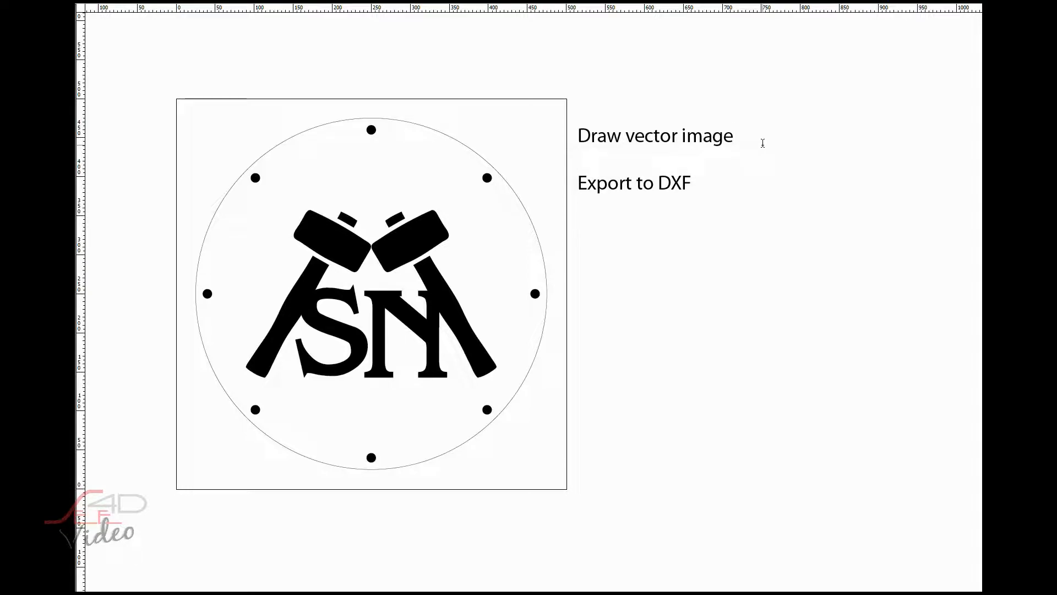
text(Convert)
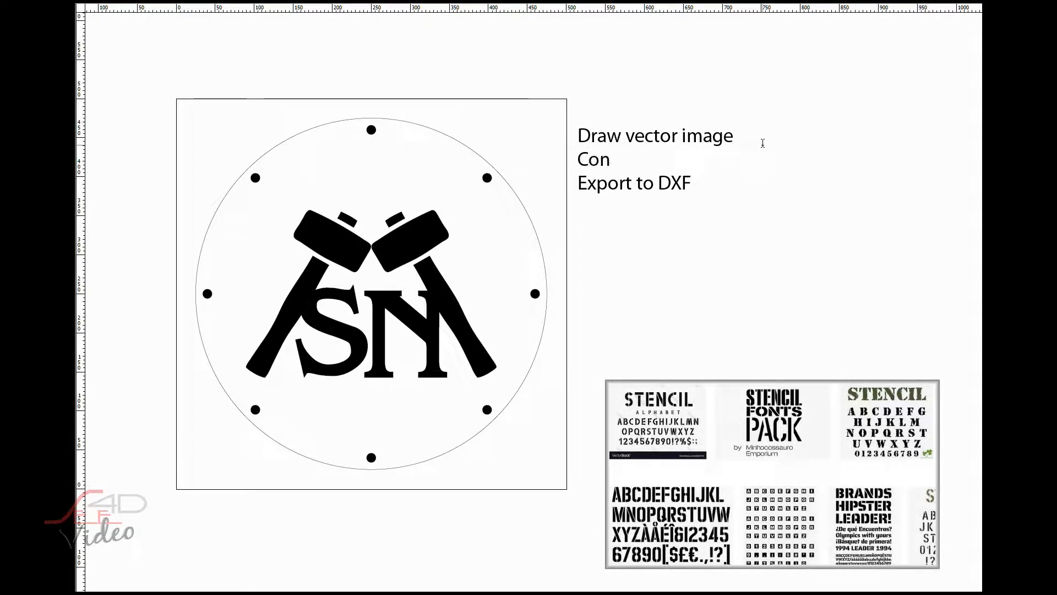
key(BackSpace)
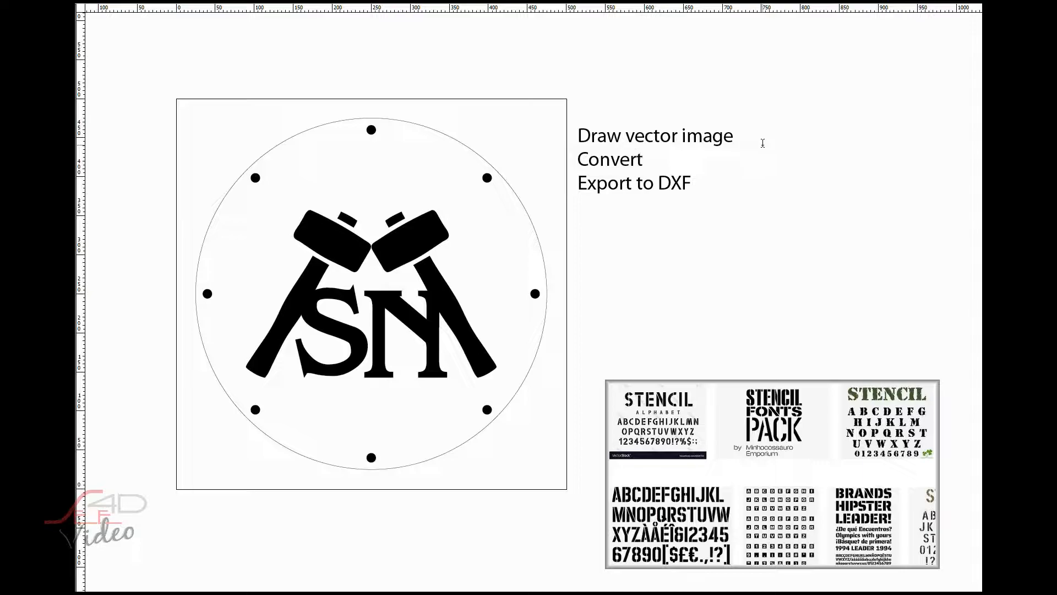
key(End)
text(font to outlines)
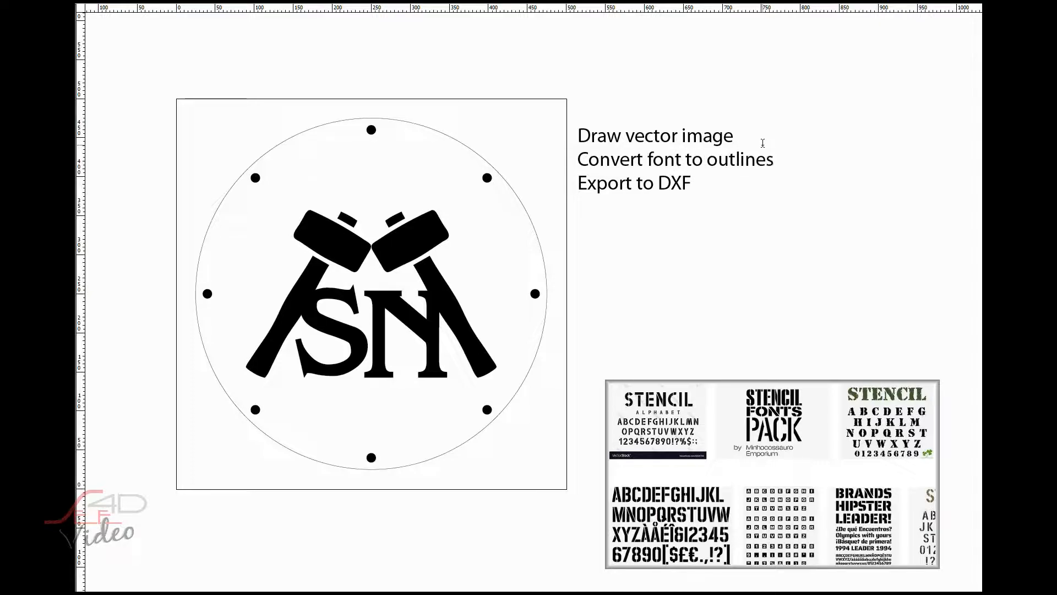
text(!)
- Add the line "Use stencil fonts or modify" below "Convert font to outlines!", keeping a blank line above "Export to DXF"
key(Return)
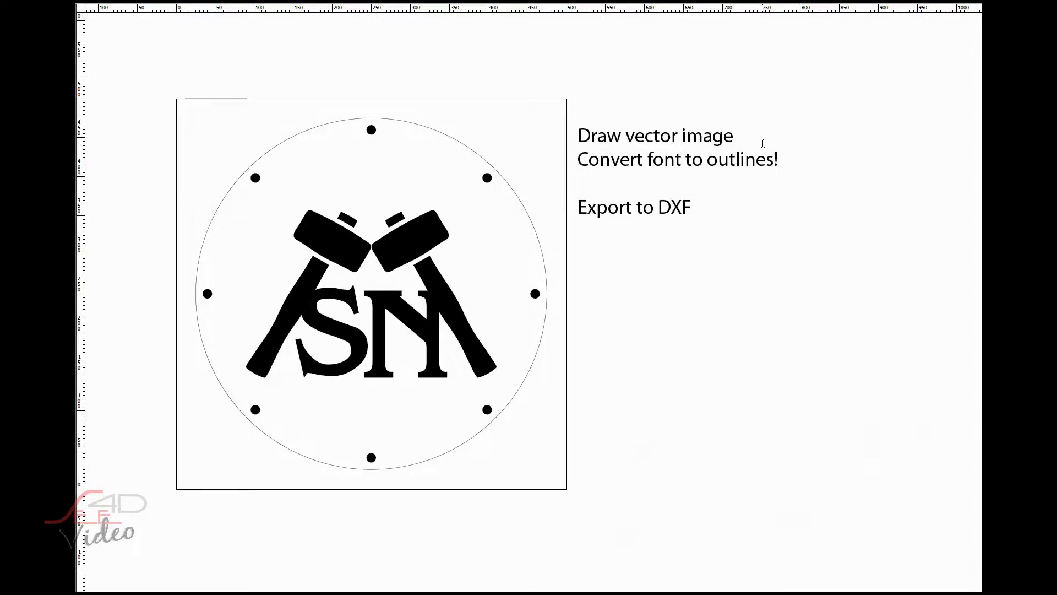
key(Return)
text(Use stencil fonts or)
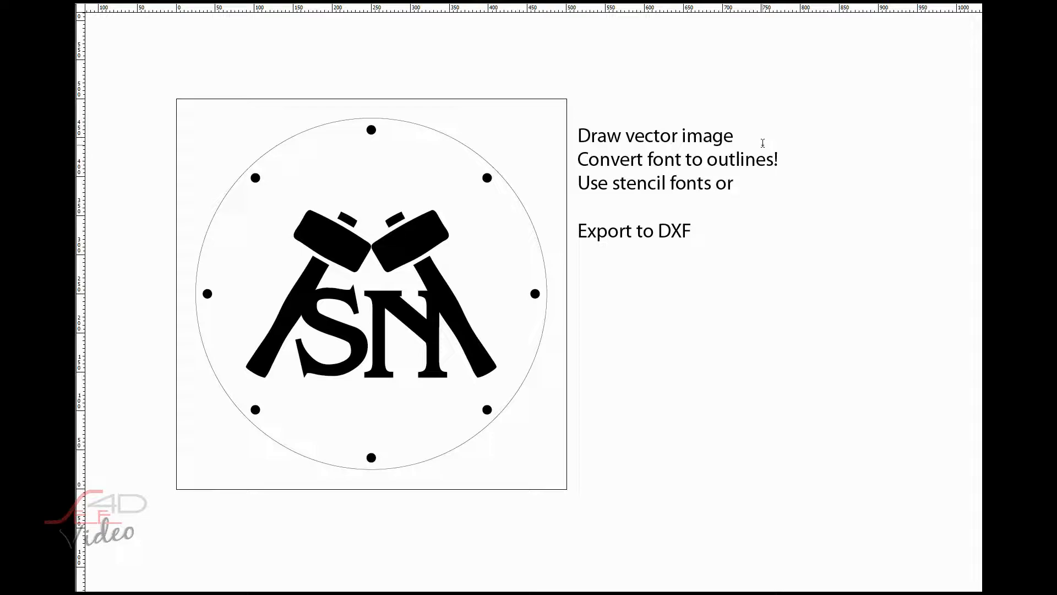
text( modify)
key(BackSpace)
text(ify)
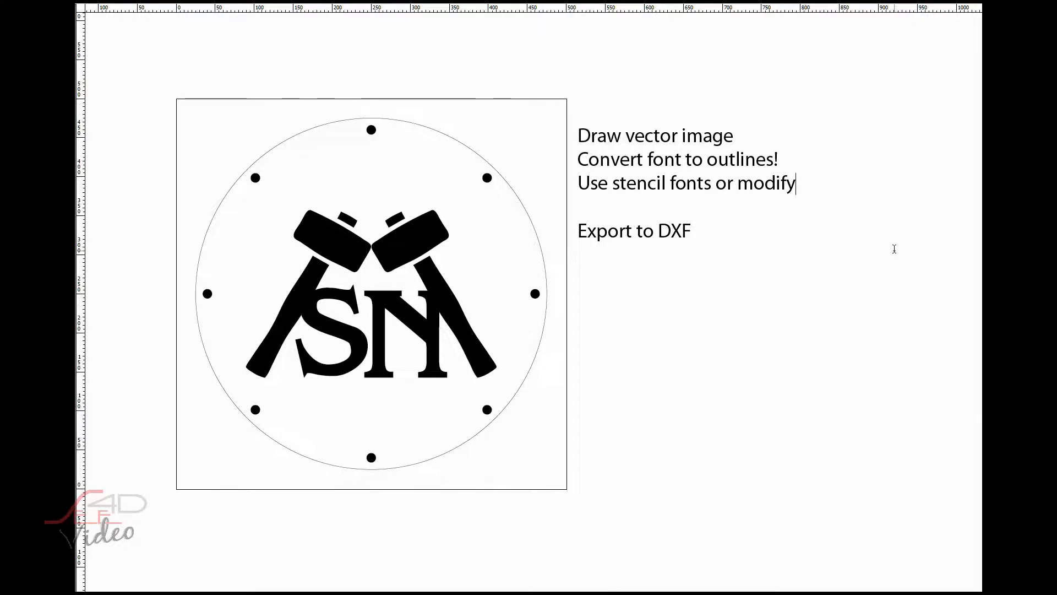
- Add "Example:" after a blank line in the note, with a lowercase "e" on the line beneath it
key(Return)
key(Return)
text(Example:)
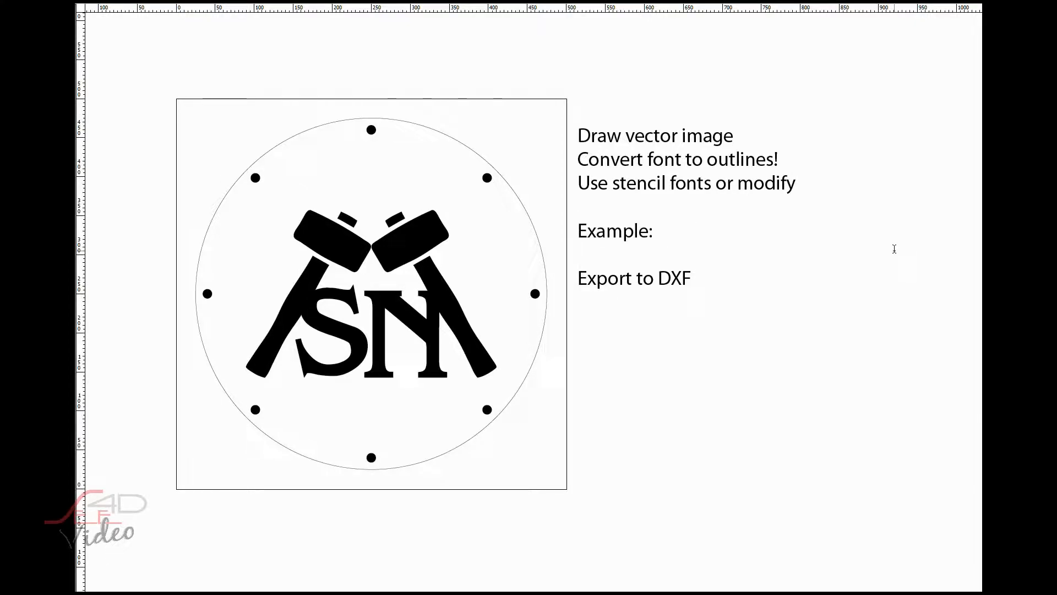
key(Return)
text(E)
key(BackSpace)
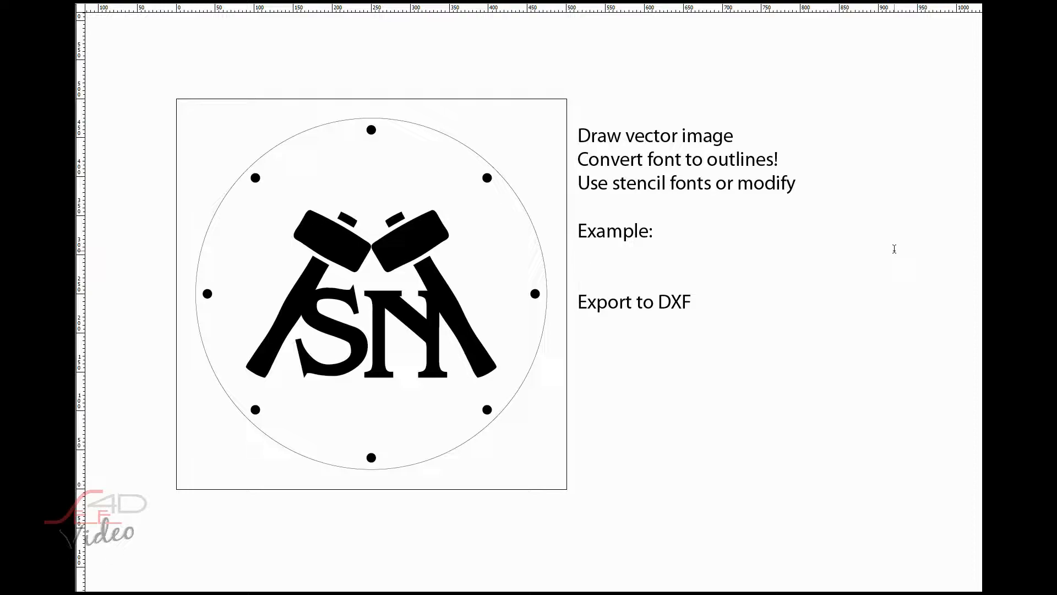
- Try a much smaller font size on the sample letter e and return it to the note's text size
double_click(585, 255)
click(406, 1)
click(395, 98)
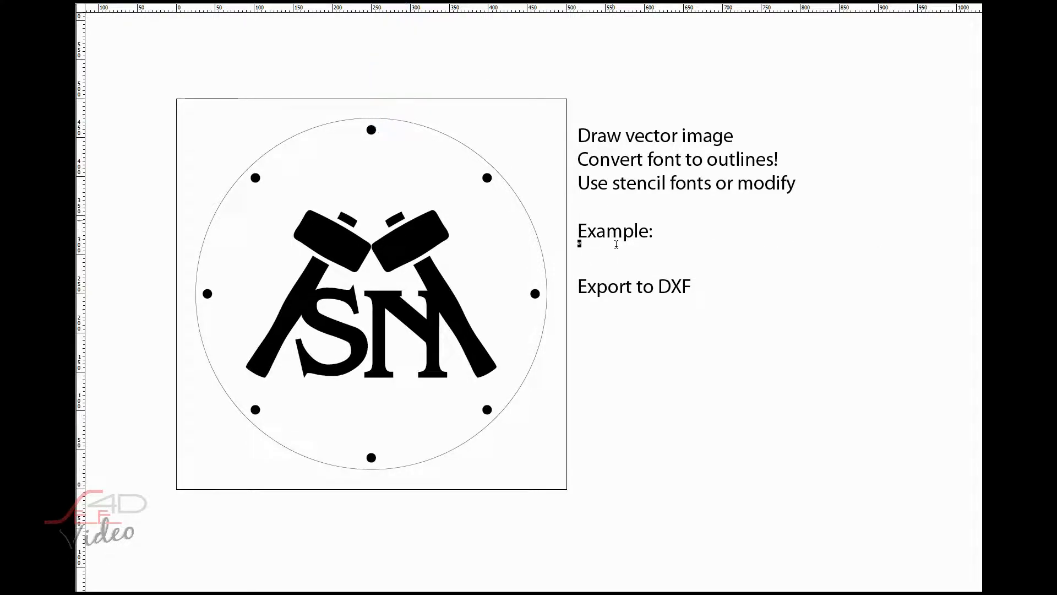
click(406, 1)
click(392, 127)
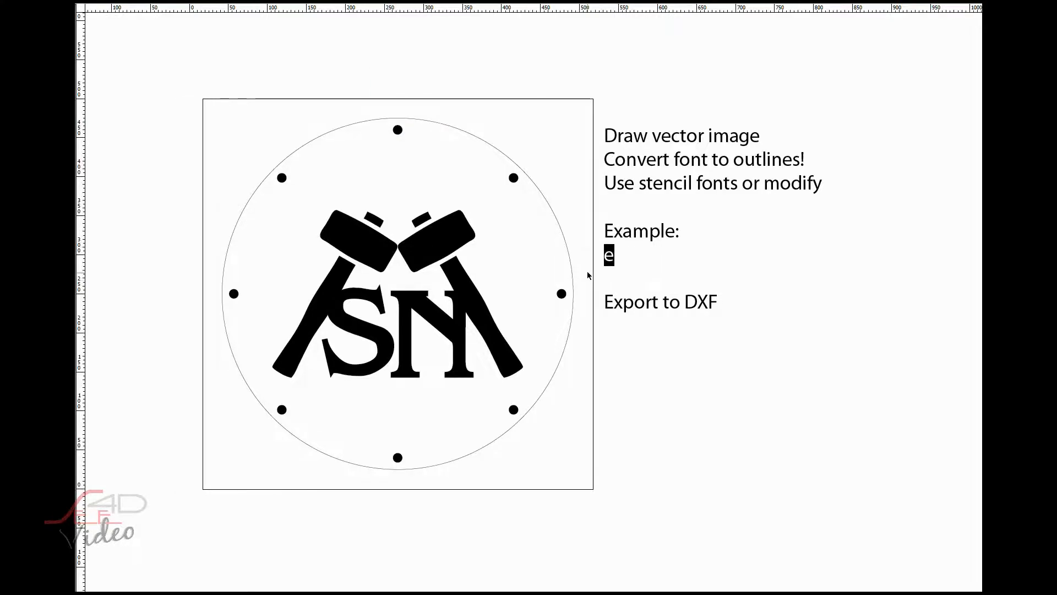
- Make the sample letter e a separate text object and convert it to outlines
click(627, 258)
scroll(623, 256, up, 9)
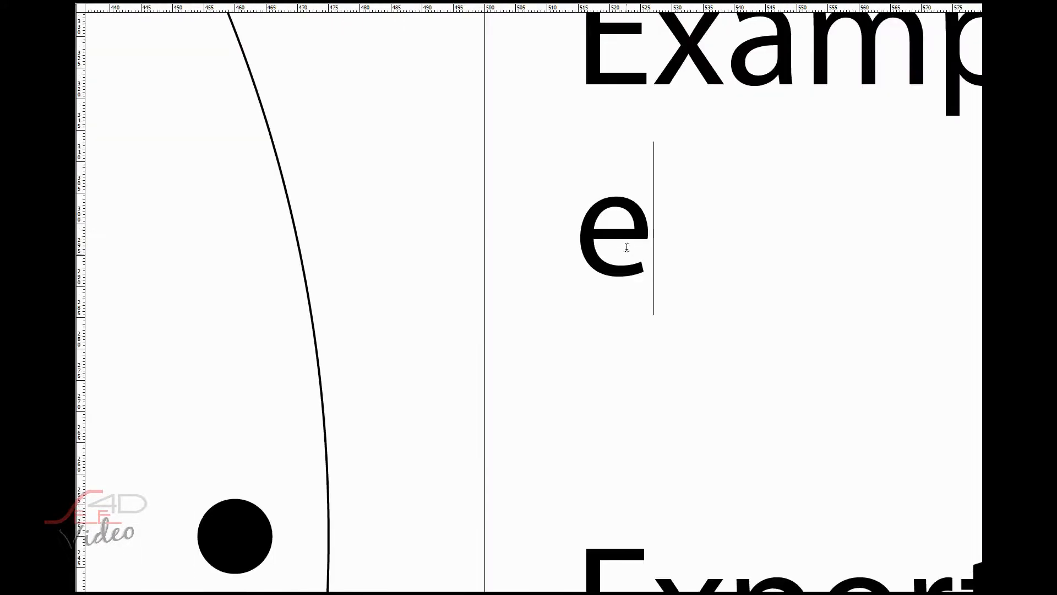
scroll(605, 203, up, 1)
scroll(605, 203, down, 1)
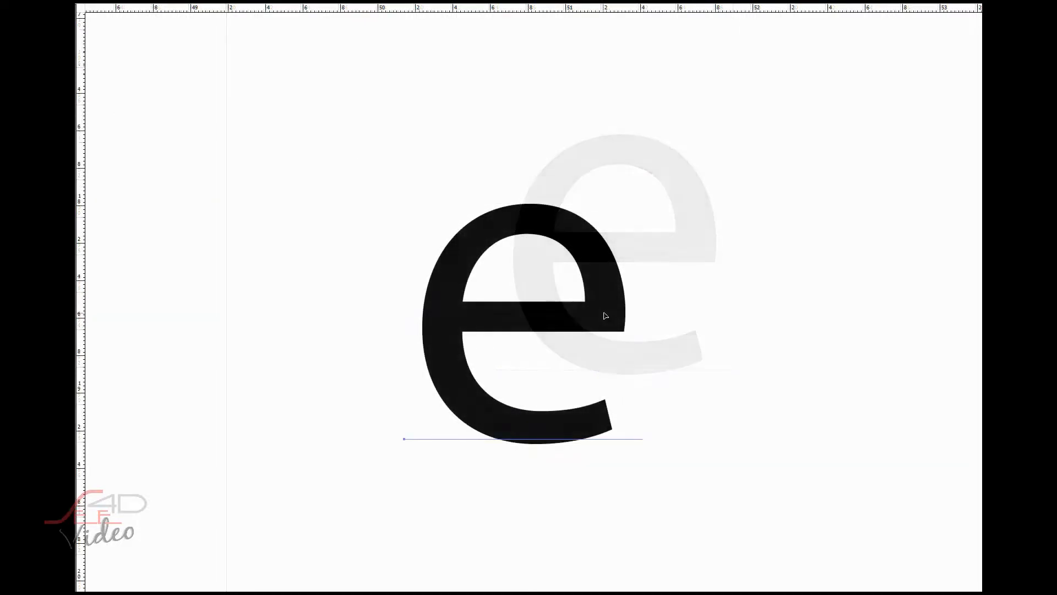
right_click(526, 315)
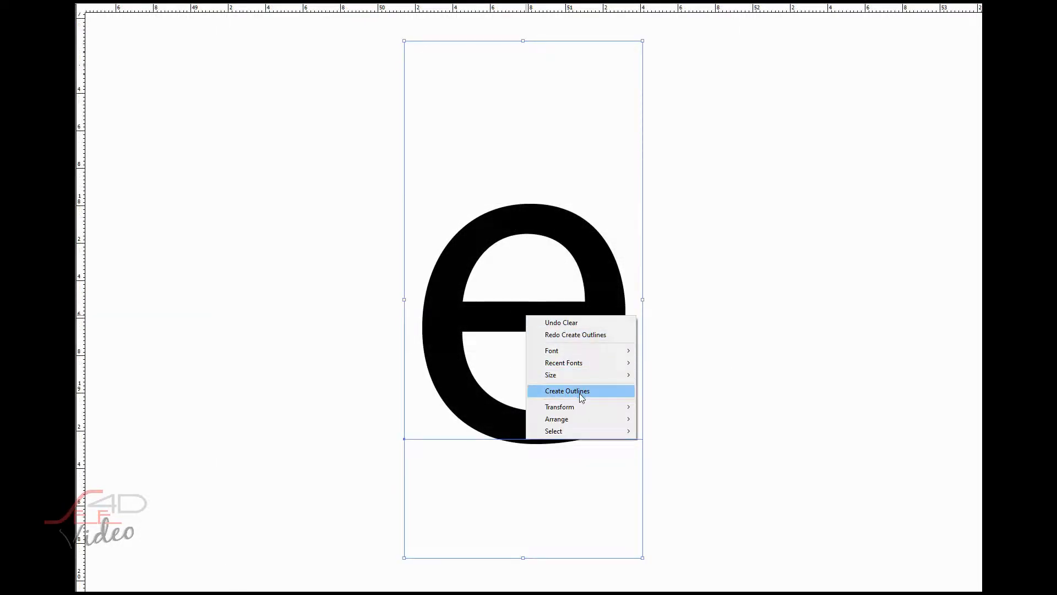
click(580, 392)
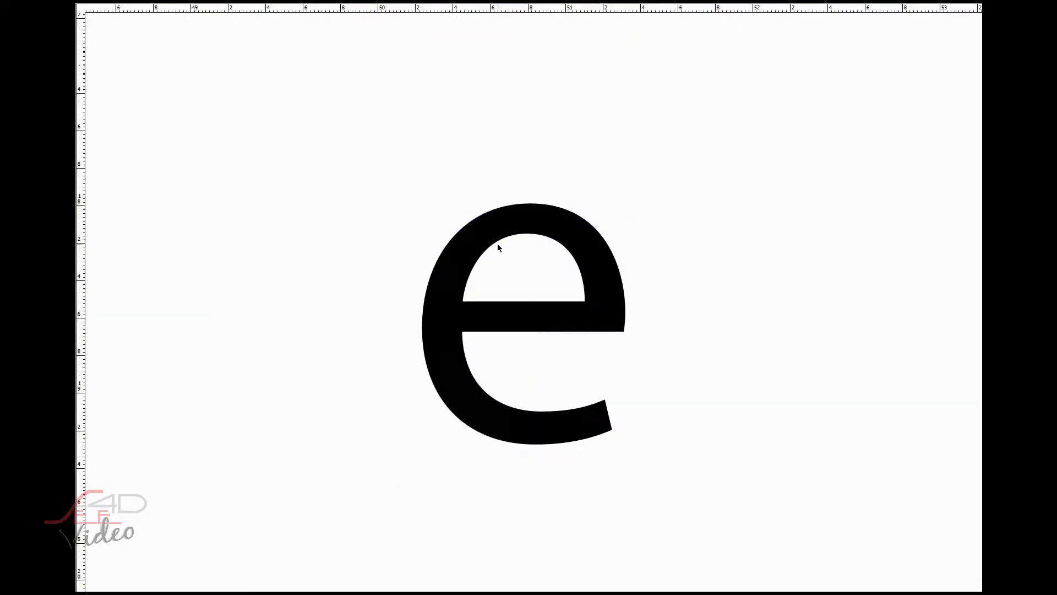
- Draw a rectangle about 1 mm wide and 3 mm tall above the outlined e and fill it with white
click(489, 172)
drag(478, 110, 496, 167)
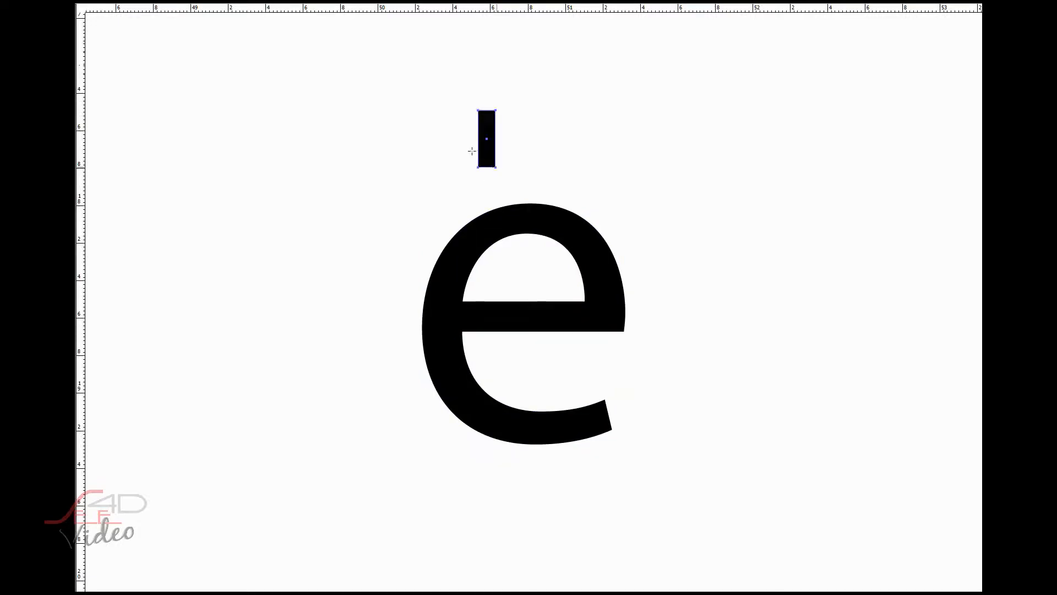
click(112, 2)
click(78, 6)
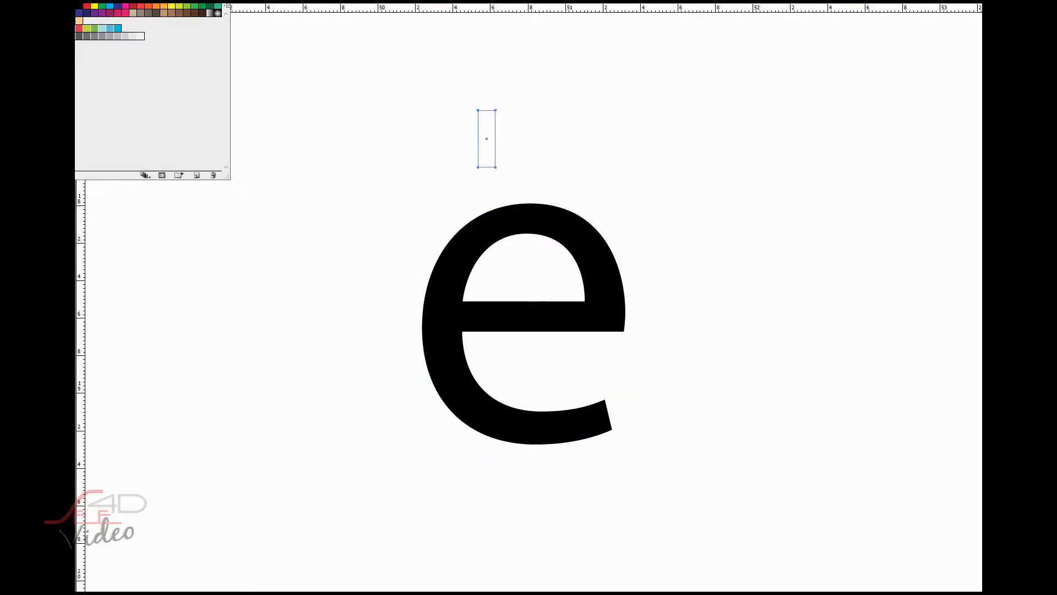
right_click(369, 109)
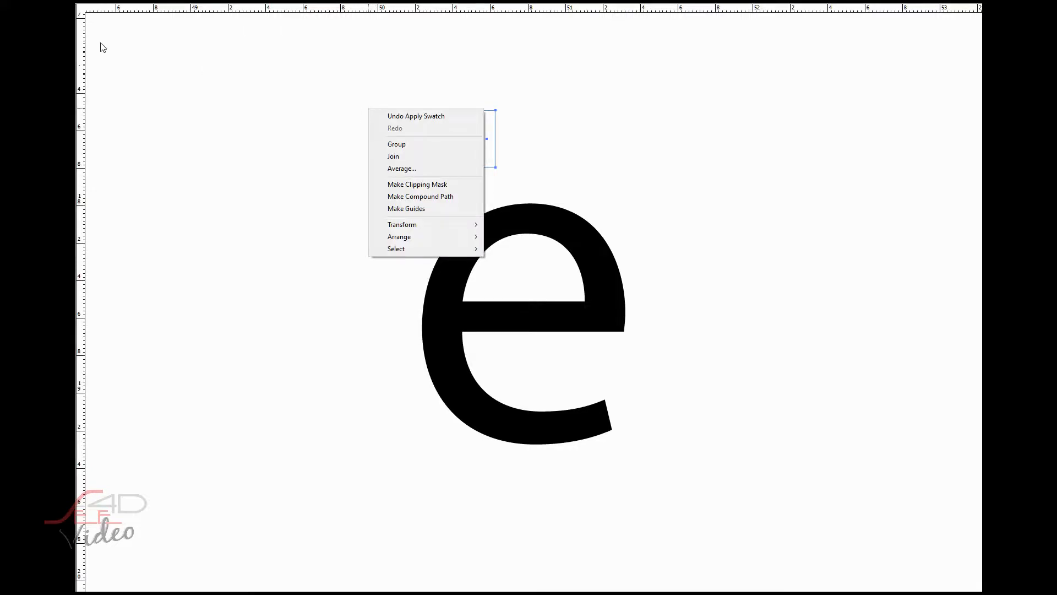
click(88, 54)
- Place the white rectangle, shrunk to about 0.6 mm wide, across the e's top arc and a copy across its crossbar
drag(491, 139, 531, 220)
key(ctrl+c)
key(ctrl+v)
drag(563, 299, 531, 314)
click(531, 233)
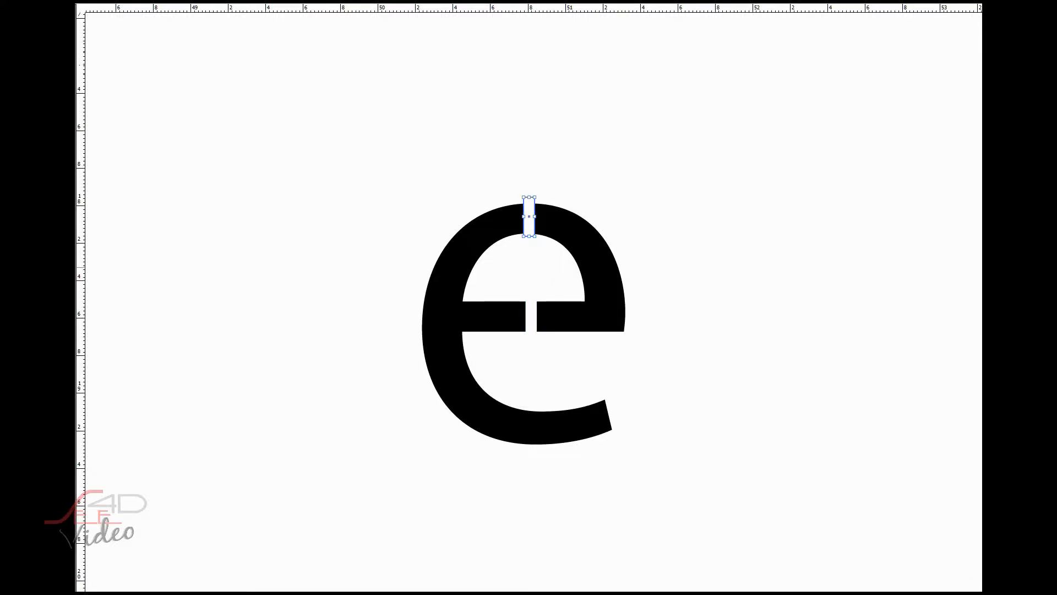
- Align the two white rectangles on one vertical axis and narrow them together to about 0.5 mm
shift+click(532, 316)
click(991, 226)
drag(535, 265, 533, 266)
click(710, 285)
- Nudge both white rectangles slightly down and sideways over the e's top arc and crossbar
shift+click(530, 229)
key(Right)
key(Down)
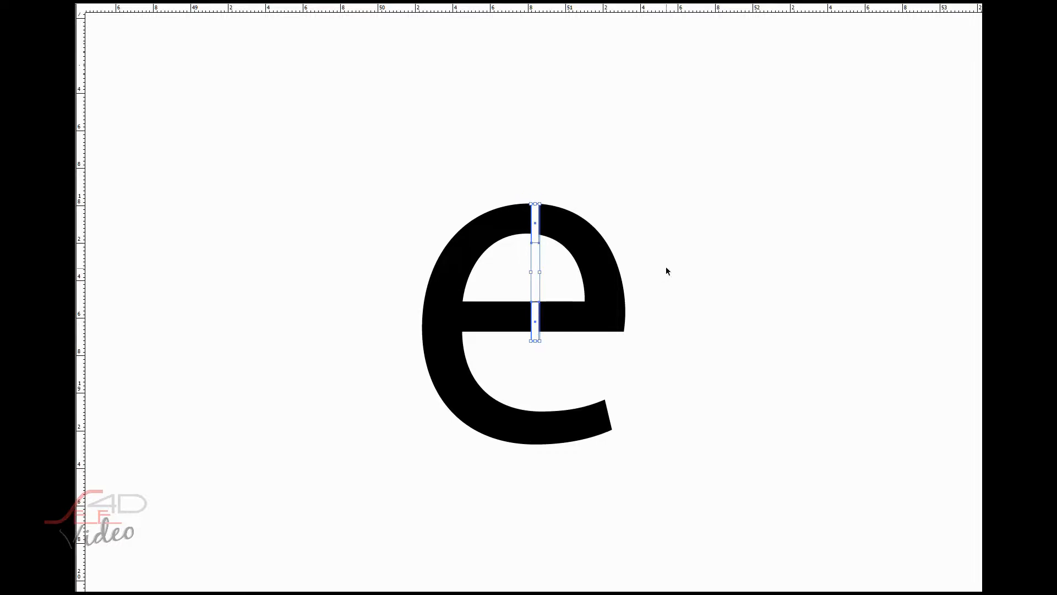
key(Left)
click(715, 337)
scroll(659, 349, down, 2)
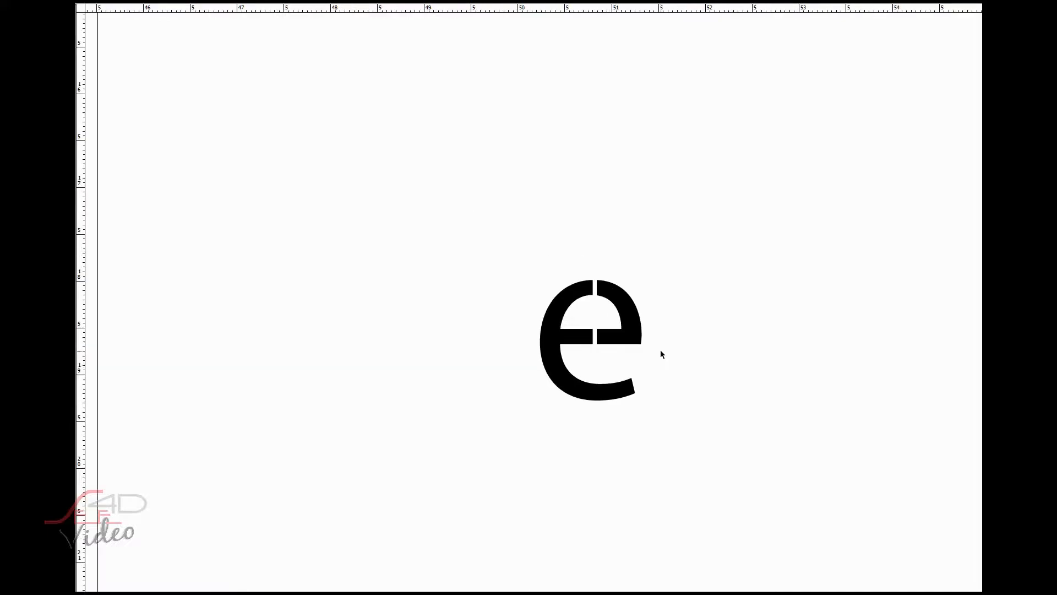